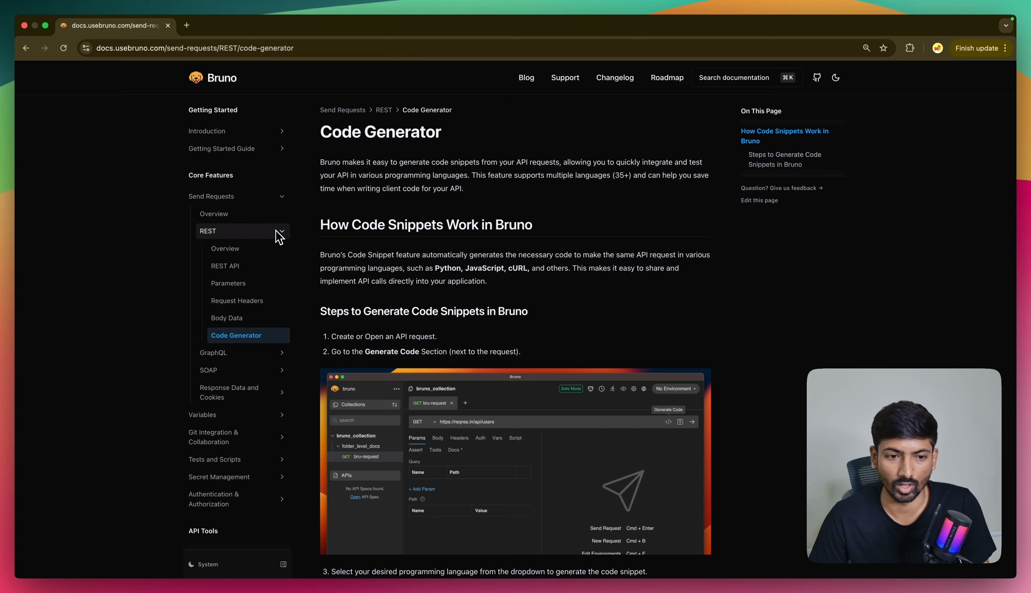
# Step: Browse the Bruno docs on creating API documentation and read the guide to documenting a request
pyautogui.scroll(-10, 455, 390)
pyautogui.scroll(3, 458, 389)
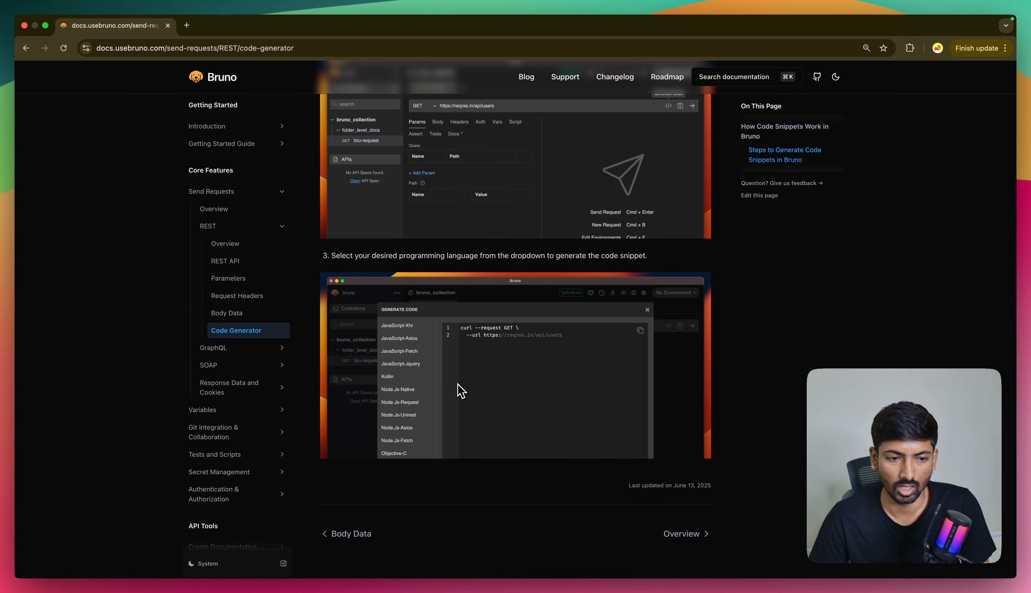
pyautogui.click(280, 227)
pyautogui.scroll(-3, 240, 345)
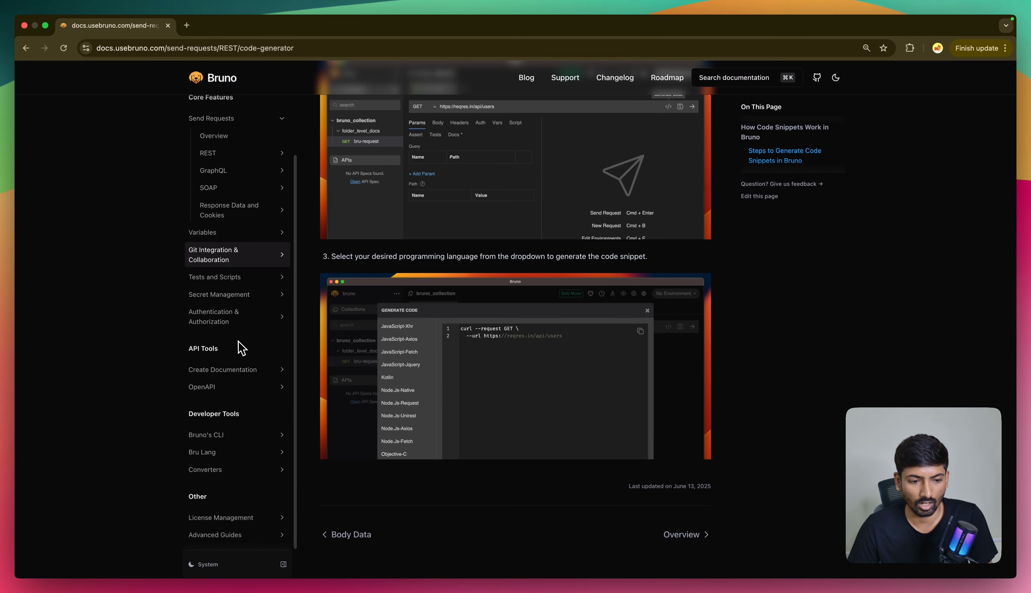
pyautogui.click(241, 370)
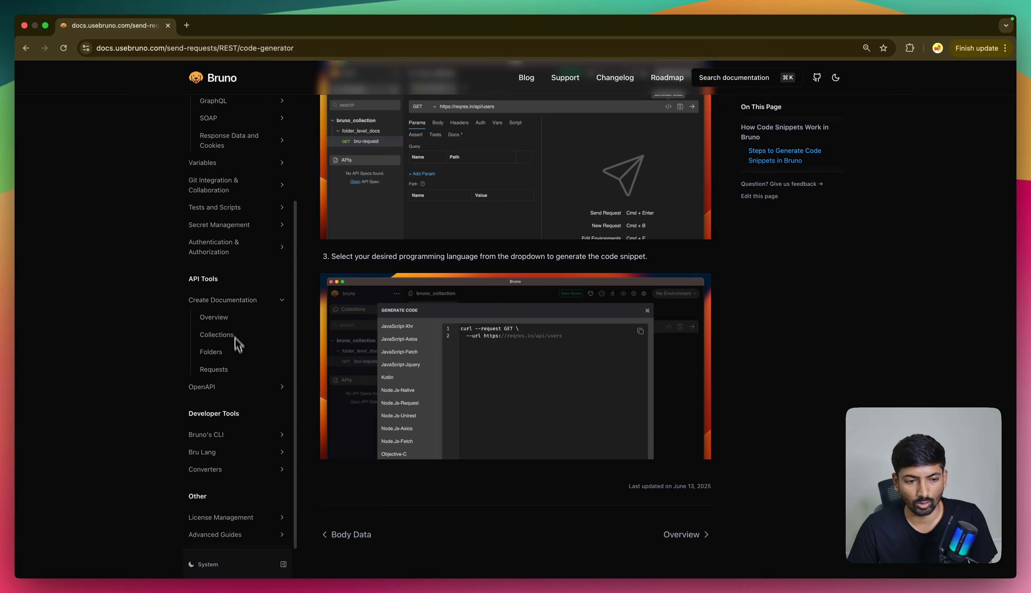
pyautogui.click(235, 322)
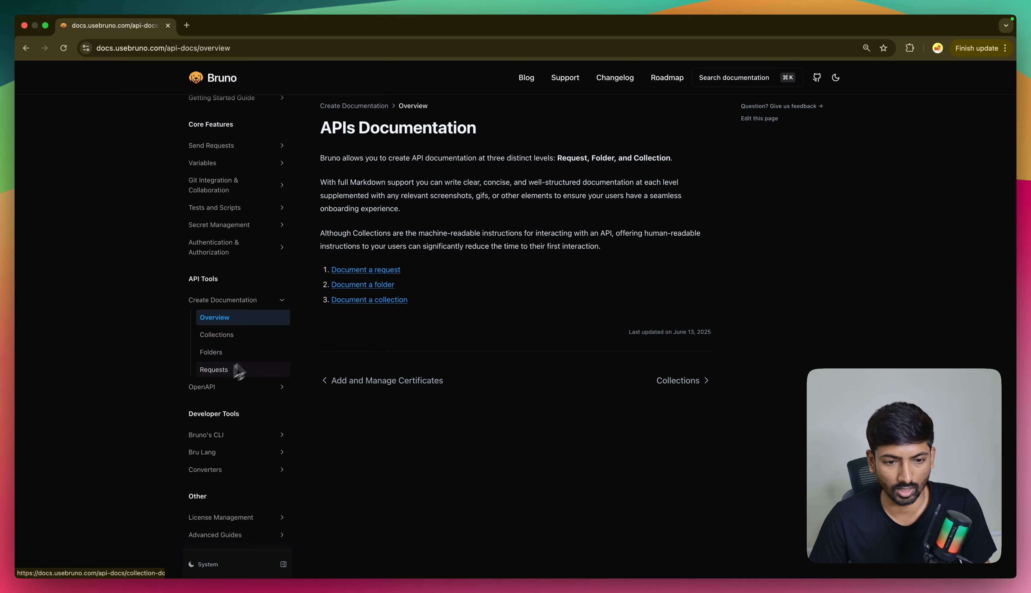
pyautogui.click(359, 271)
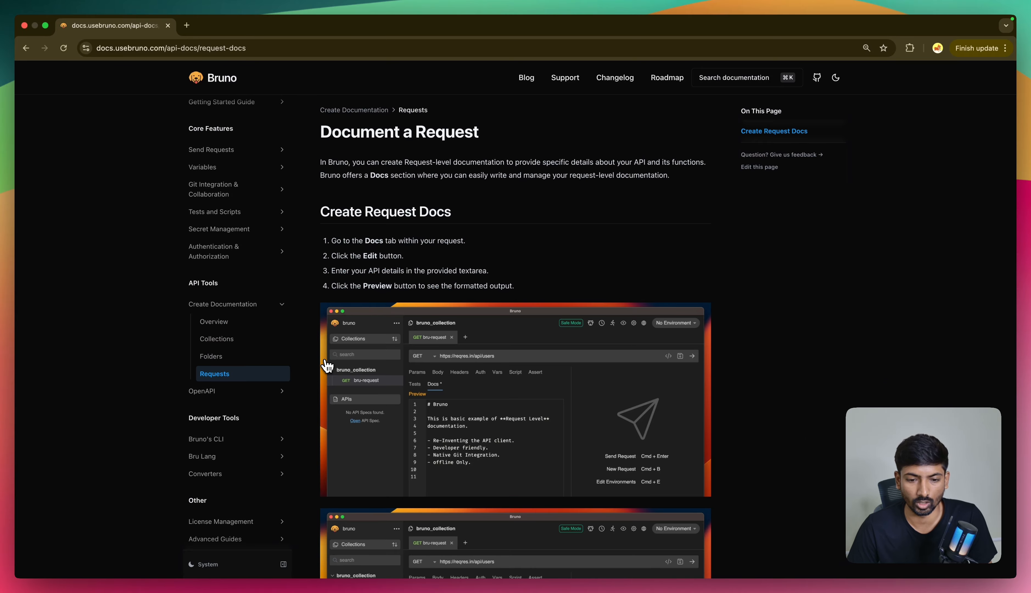
pyautogui.scroll(-2, 457, 394)
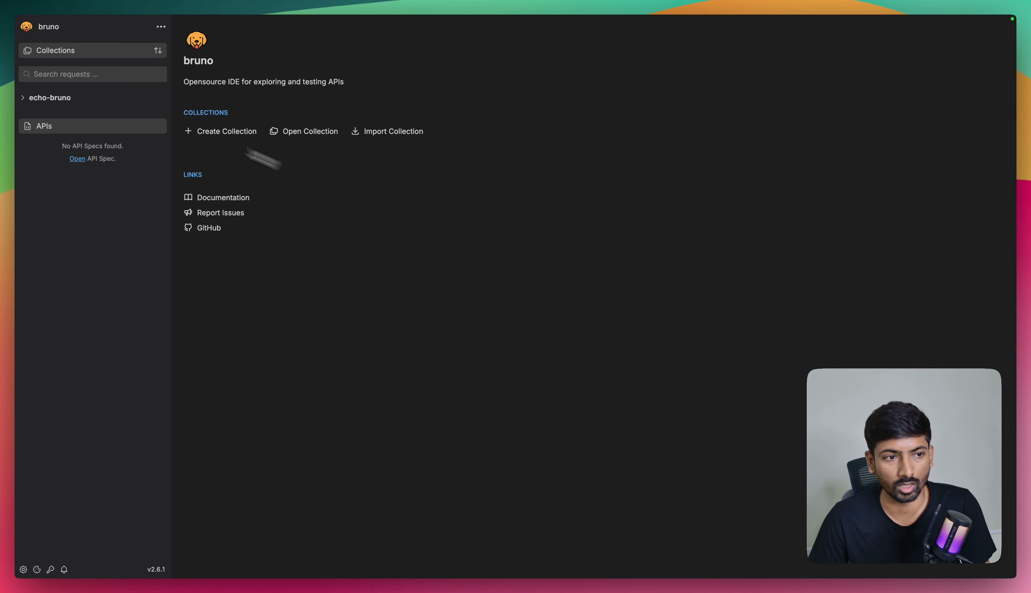
# Step: Open the echo-bruno collection and create a new folder named "api" in it
pyautogui.click(68, 98)
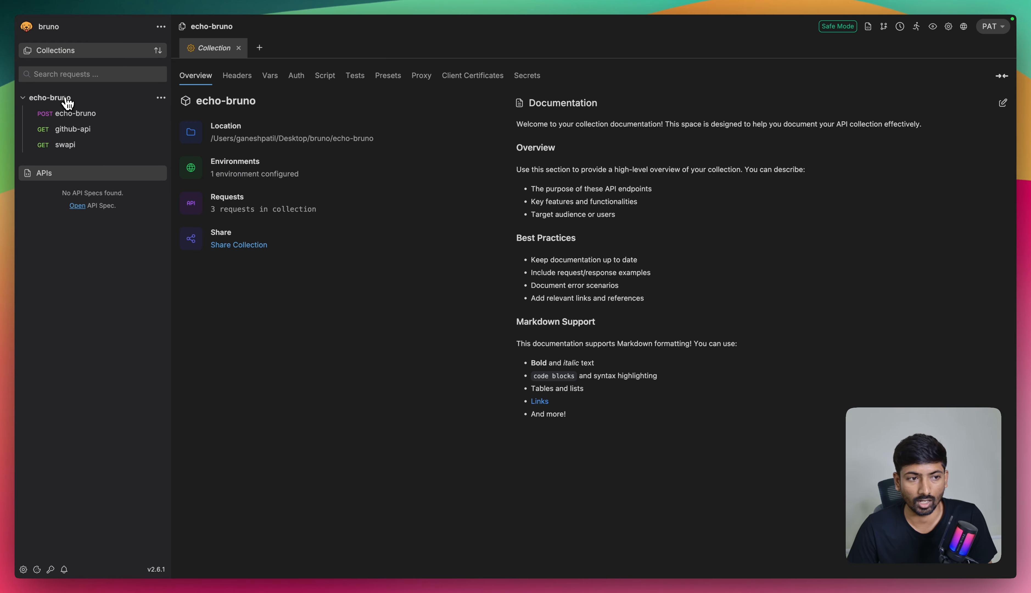
pyautogui.click(74, 118)
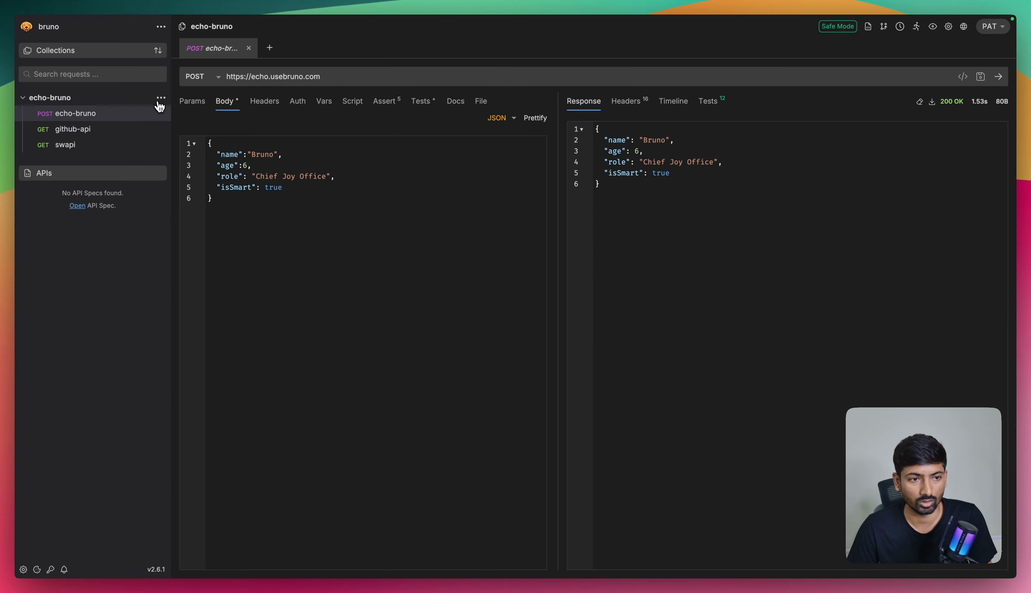
pyautogui.click(160, 98)
pyautogui.click(134, 134)
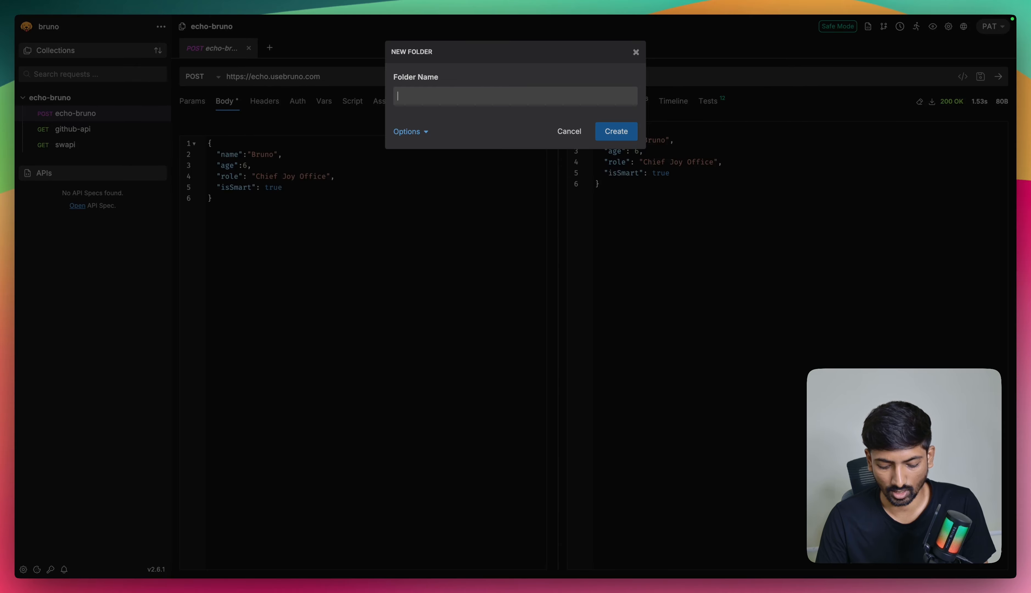
pyautogui.write('api-')
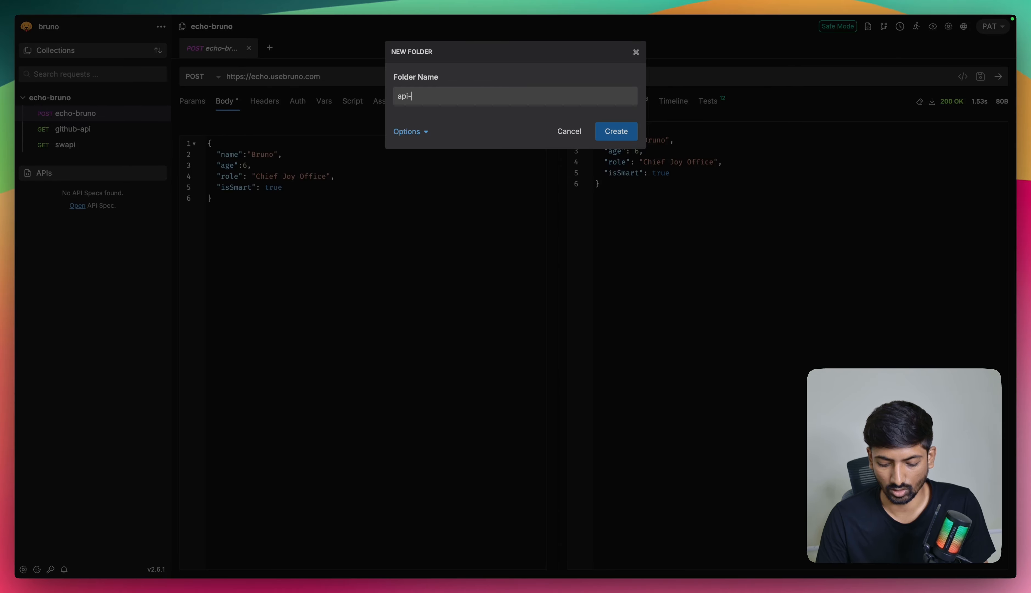
pyautogui.write('f')
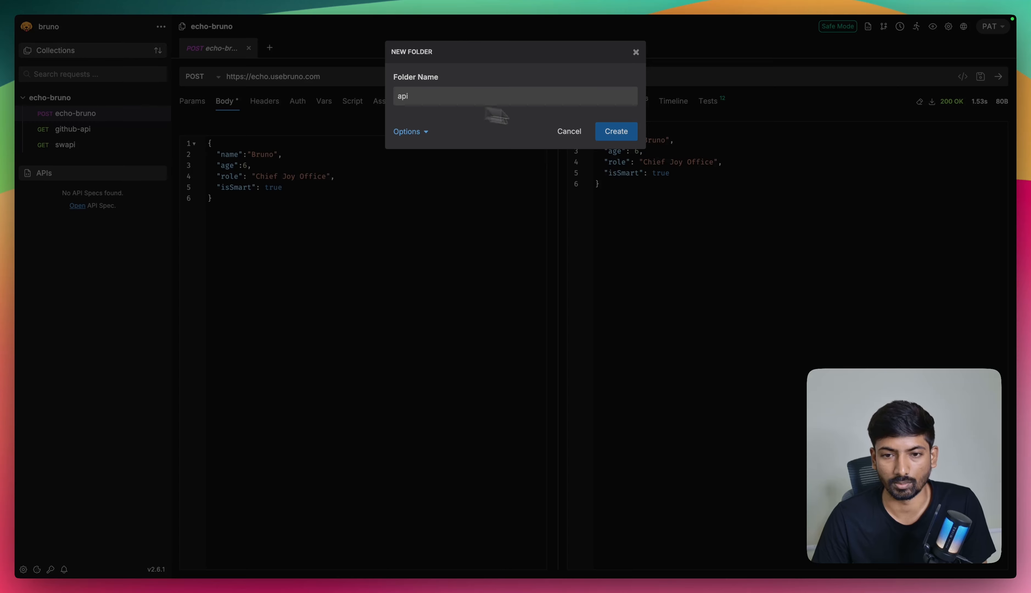
pyautogui.press('Return')
# Step: Move the echo-bruno, github-api and swapi requests into the api folder and expand the folder
pyautogui.moveTo(81, 129); pyautogui.dragTo(61, 121)
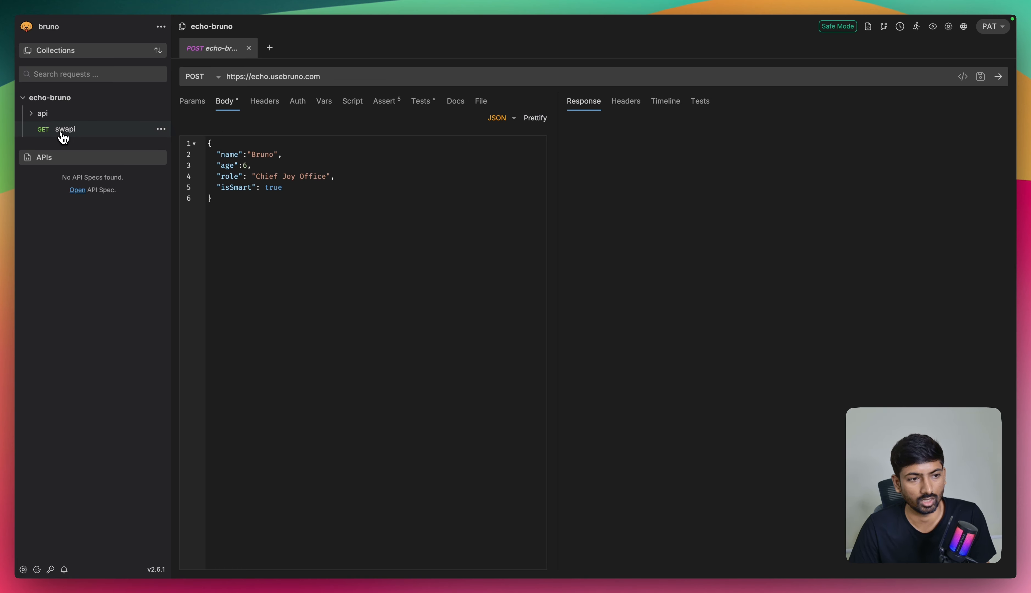
pyautogui.moveTo(62, 132); pyautogui.dragTo(60, 117)
pyautogui.click(61, 114)
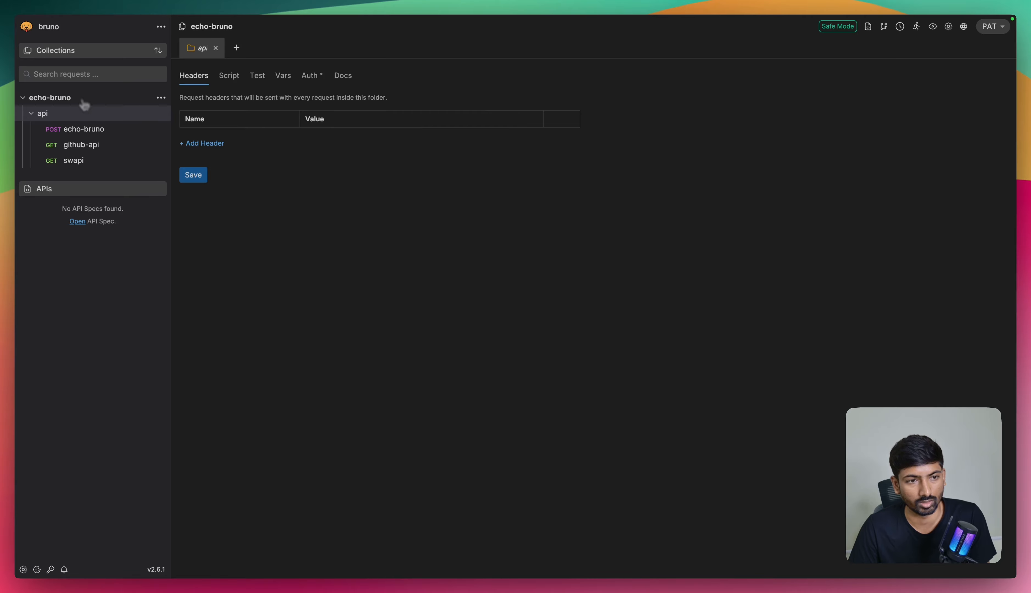
# Step: Add documentation to the echo-bruno collection with the title "My API Collection", the MyApp Backend API introduction and a "Base URL" heading, and save it
pyautogui.click(162, 98)
pyautogui.click(135, 246)
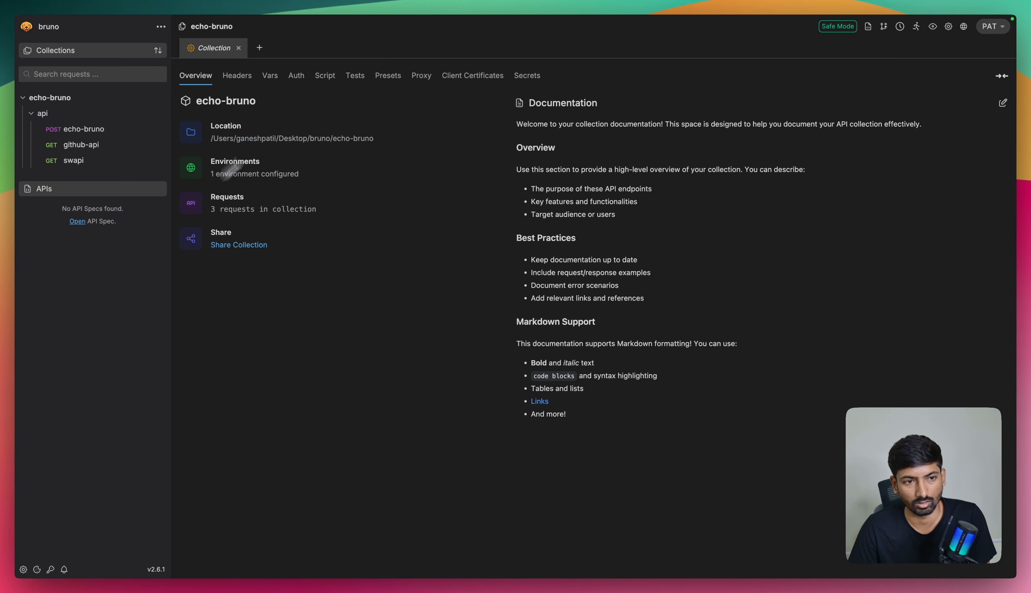
pyautogui.click(1003, 105)
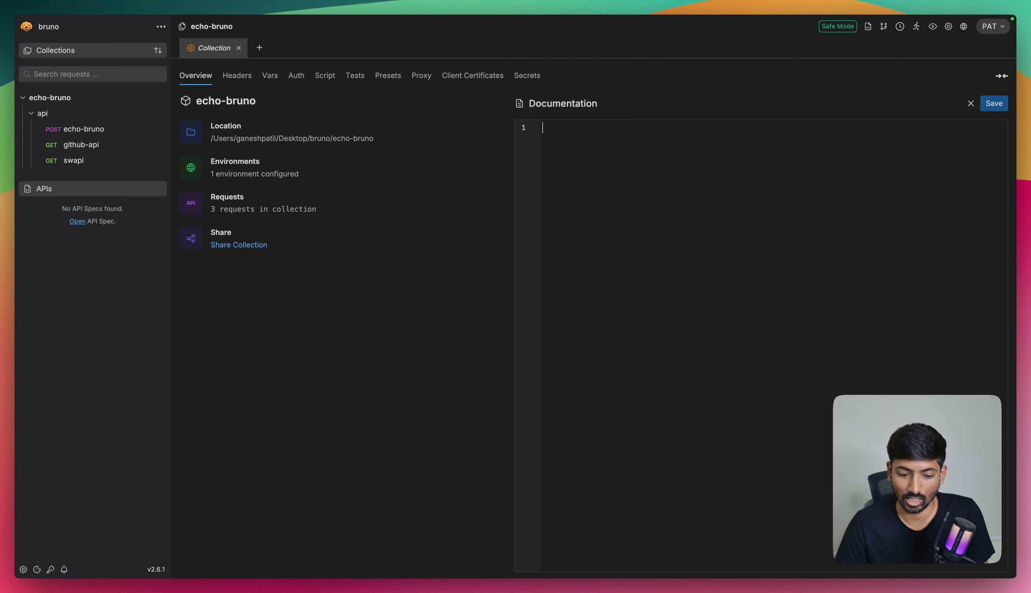
pyautogui.click(572, 142)
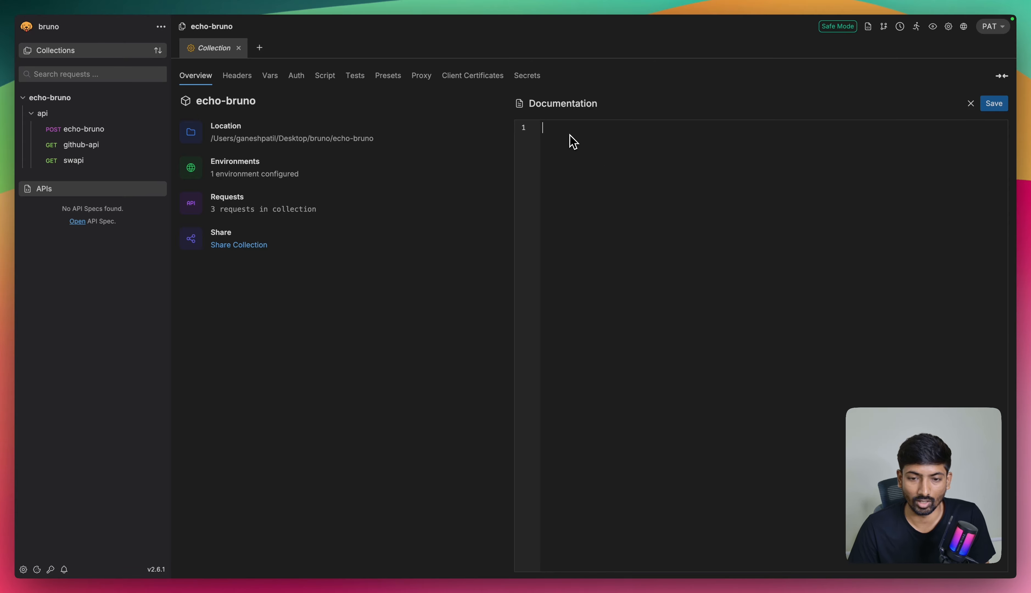
pyautogui.write('# 🧩 My API Collection  This collection contains all the requests related to the **MyApp Backend API**. It covers authentication, user management, and other core endpoints.  ## 🌐 Base URL')
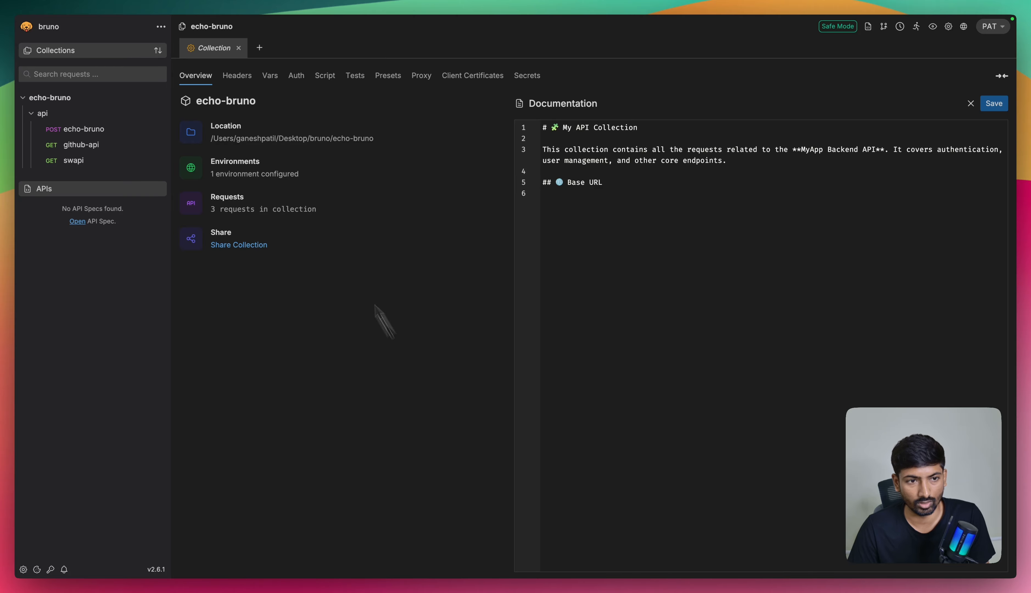
pyautogui.click(994, 103)
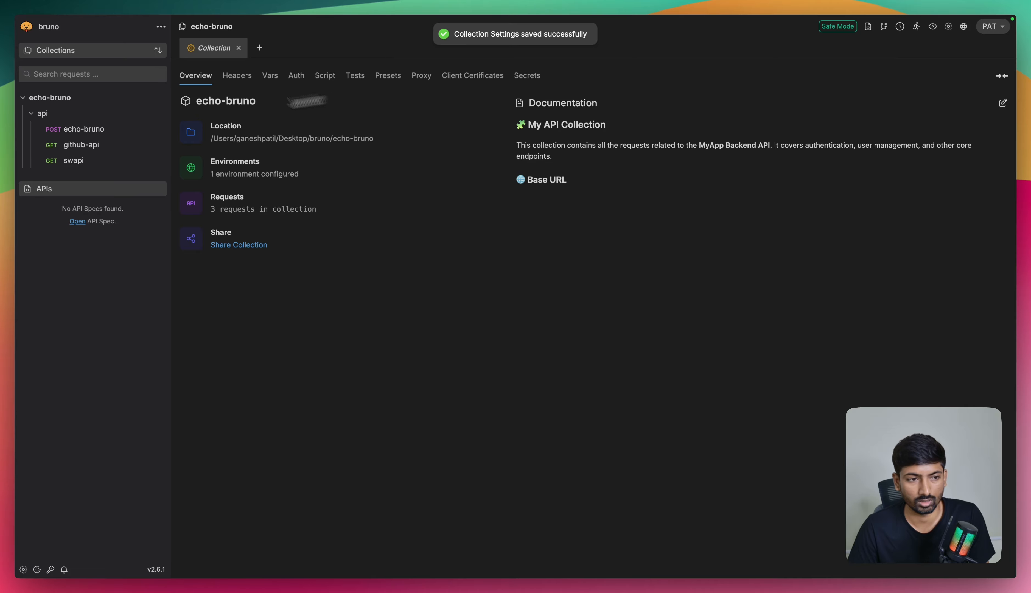
# Step: Copy the echo-bruno request's URL into the collection documentation as a bash code block under "Base URL" and save
pyautogui.click(104, 130)
pyautogui.tripleClick(289, 73)
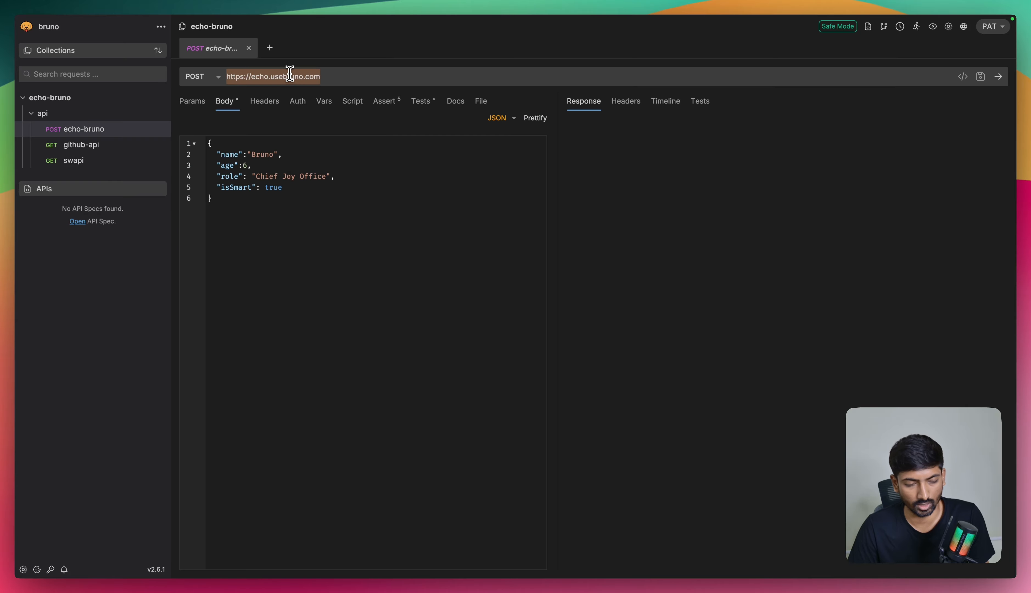
pyautogui.click(67, 101)
pyautogui.click(74, 102)
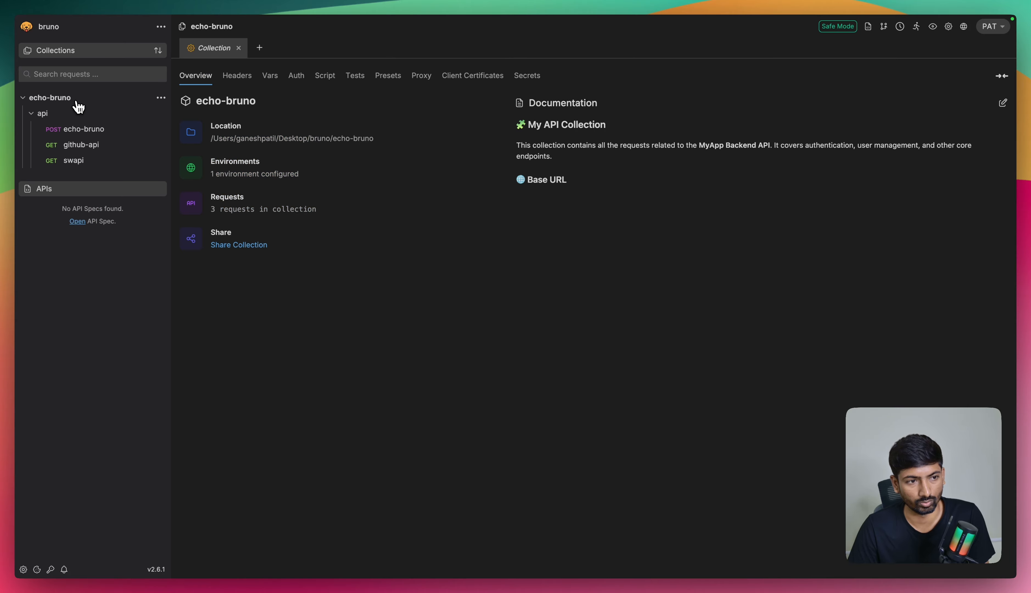
pyautogui.click(1003, 103)
pyautogui.press('super+s')
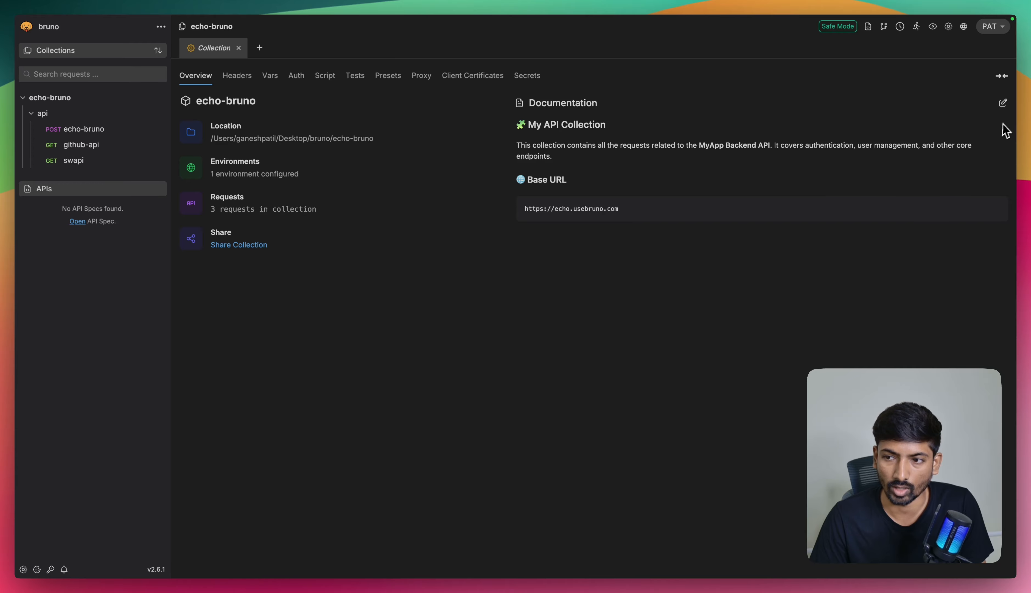
# Step: Paste the Environments list, Sections table and docs.md tip below the Base URL block, remove the extra blank line, and save the collection documentation
pyautogui.click(1002, 102)
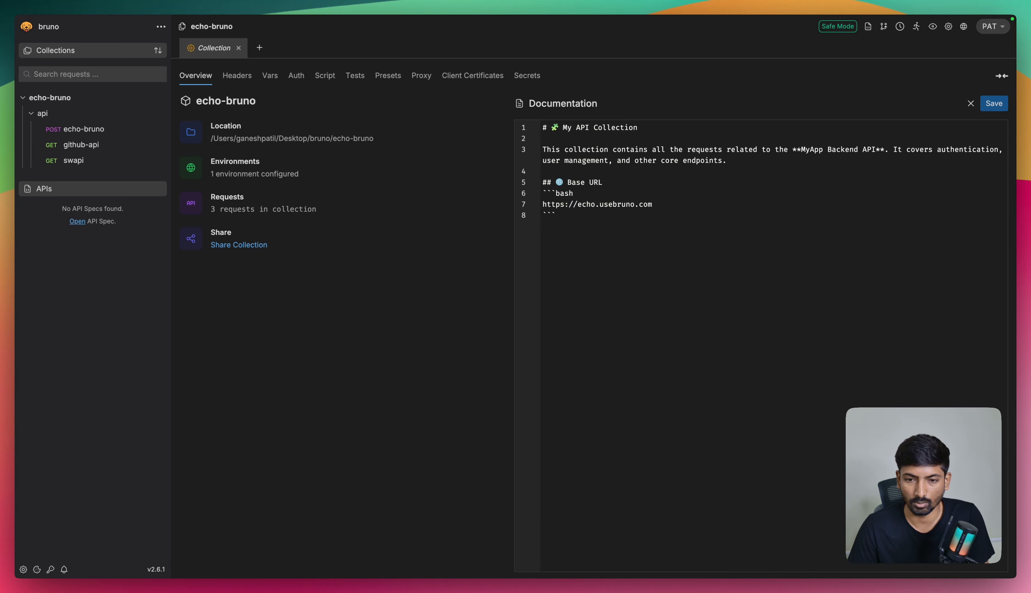
pyautogui.click(568, 215)
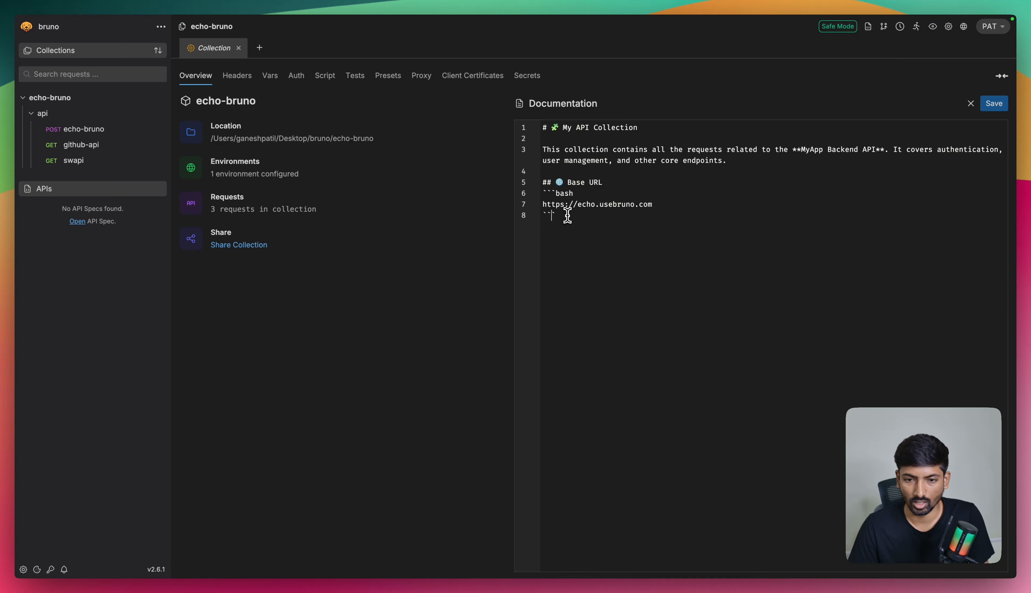
pyautogui.press('super+v')
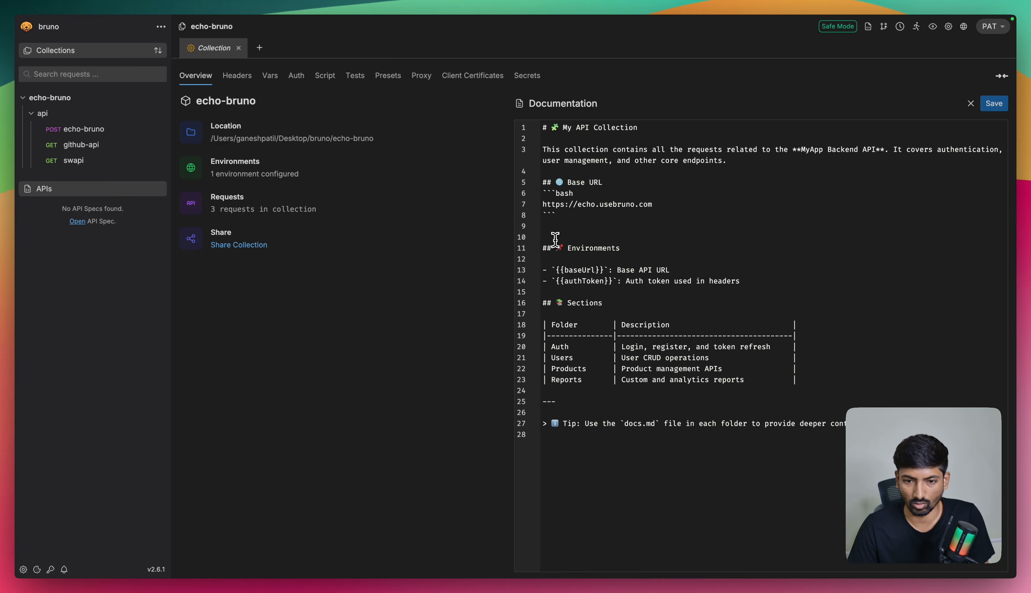
pyautogui.press('BackSpace')
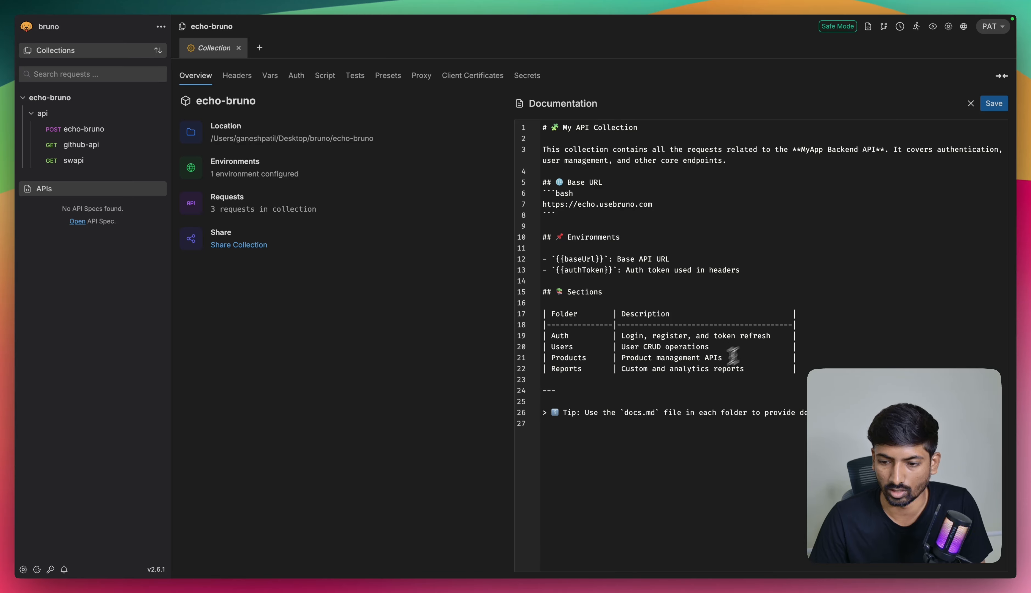
pyautogui.click(643, 412)
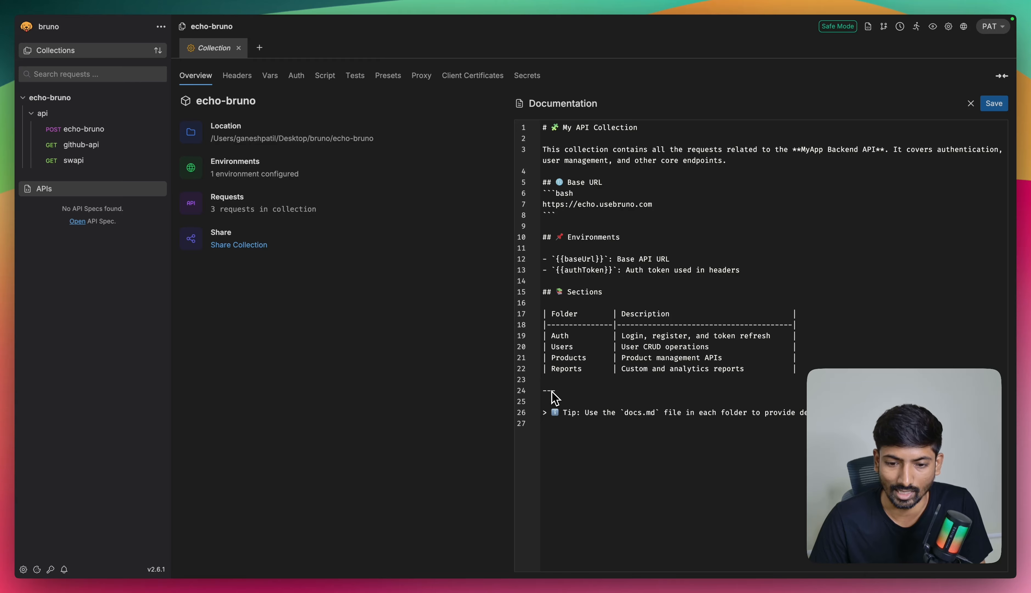
pyautogui.press('super+s')
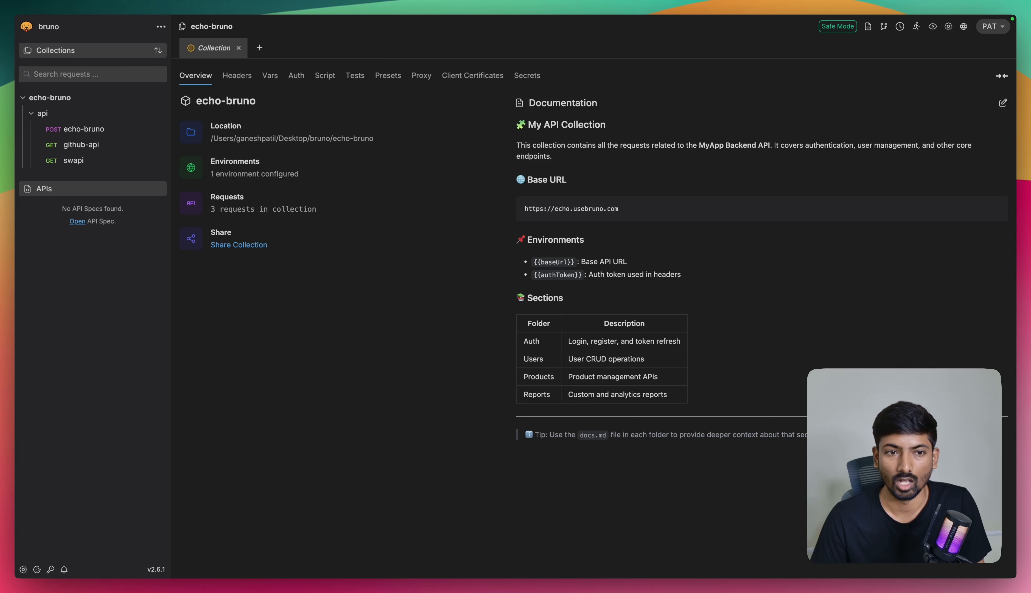
# Step: View the collection types available for import without importing anything
pyautogui.click(161, 26)
pyautogui.click(189, 83)
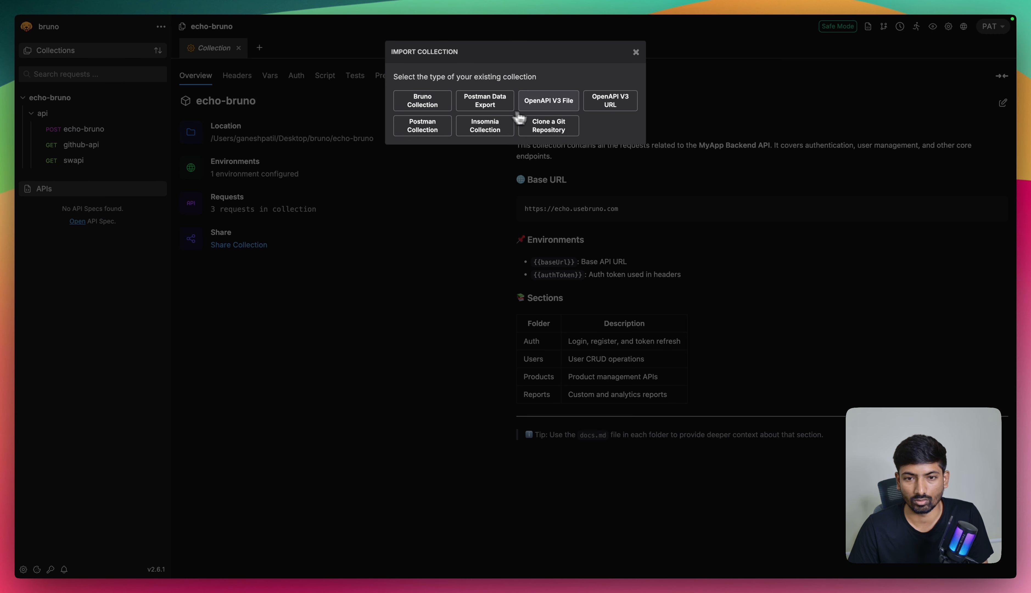
pyautogui.click(636, 53)
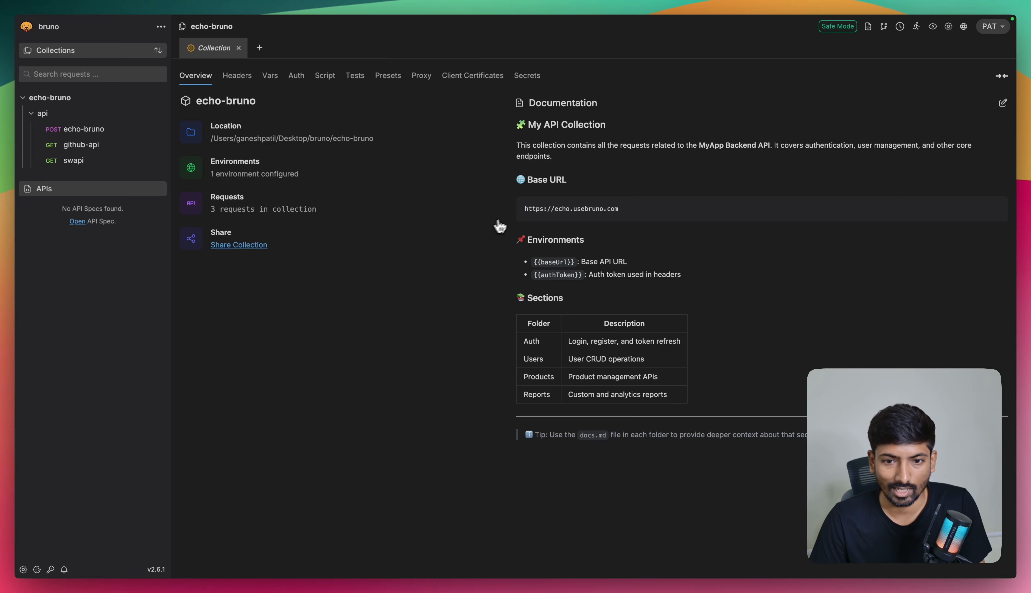
# Step: Copy the collection's documentation text into the api folder's docs and change its title to "Folder Level Docs"
pyautogui.click(161, 114)
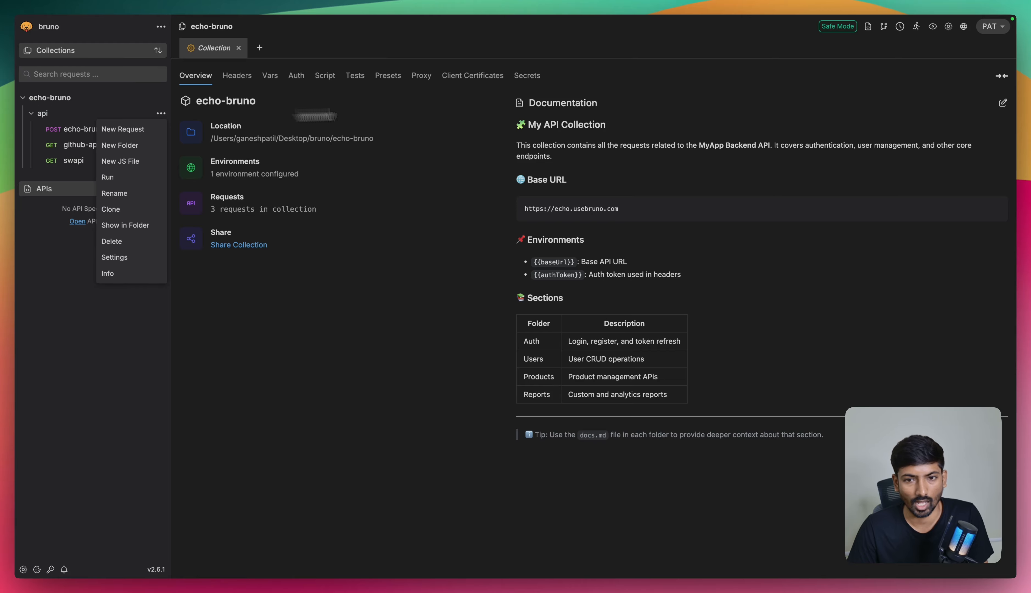
pyautogui.click(1003, 107)
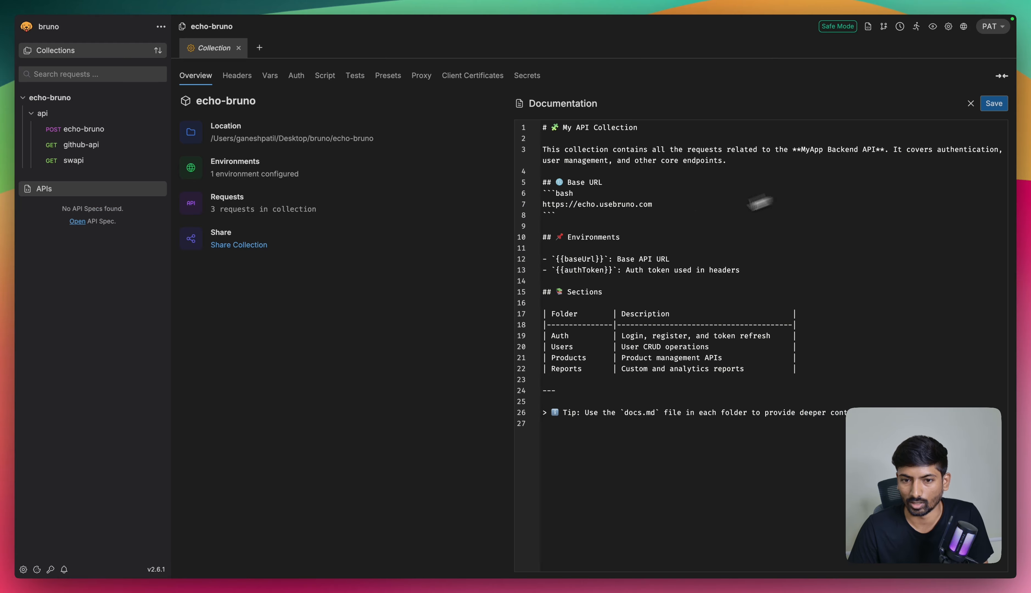
pyautogui.press('super+s')
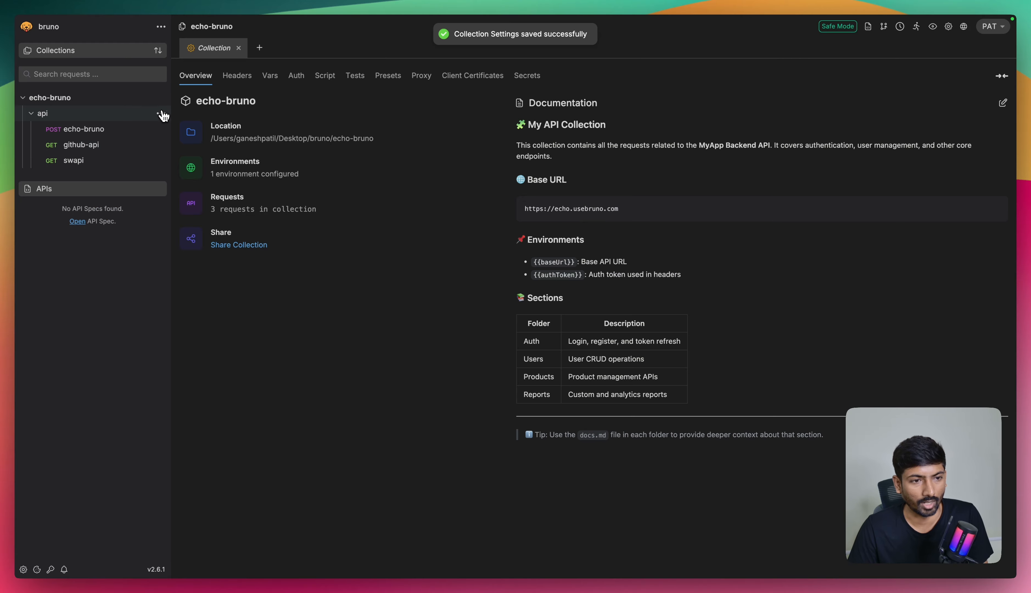
pyautogui.click(161, 114)
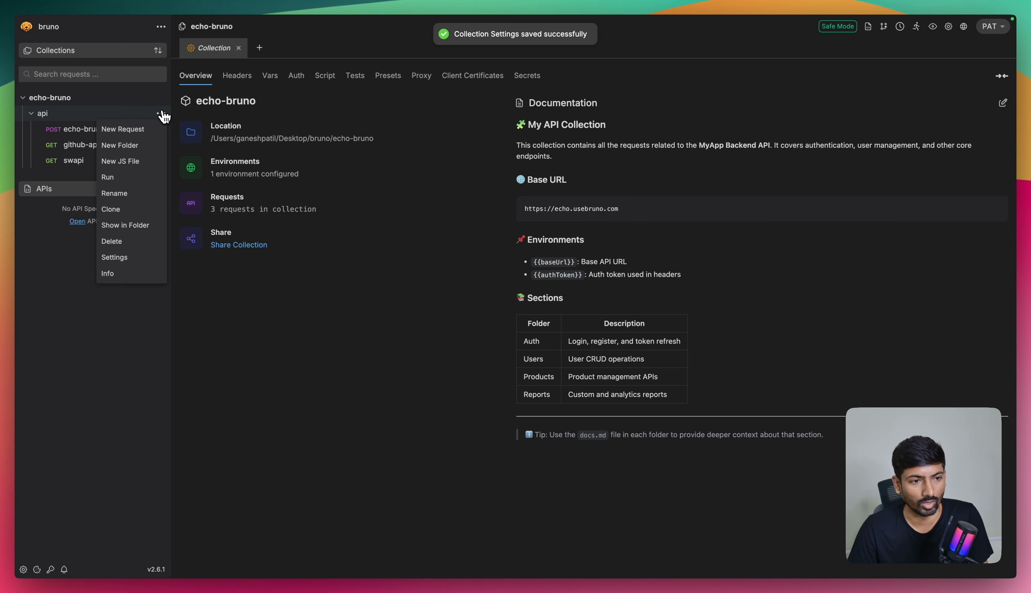
pyautogui.click(134, 258)
pyautogui.click(342, 76)
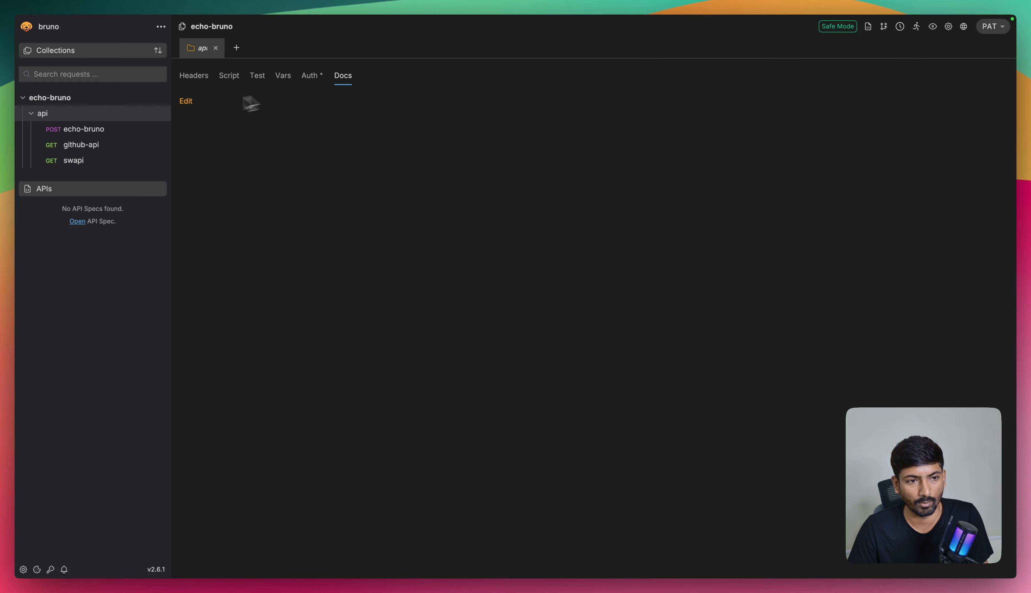
pyautogui.click(188, 102)
pyautogui.press('super+v')
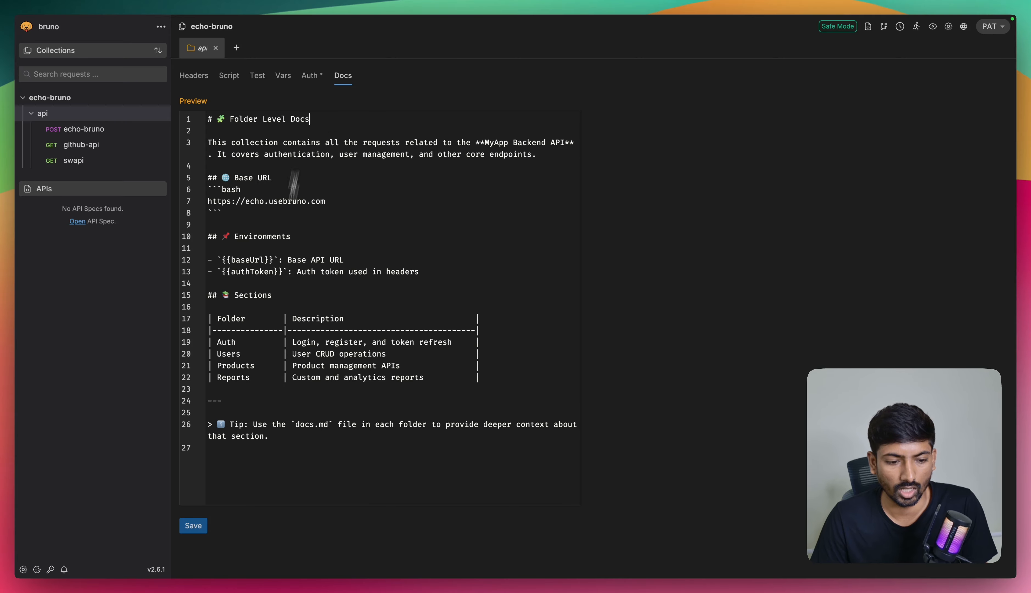
# Step: Save the api folder's documentation and preview it as rendered Markdown
pyautogui.click(194, 526)
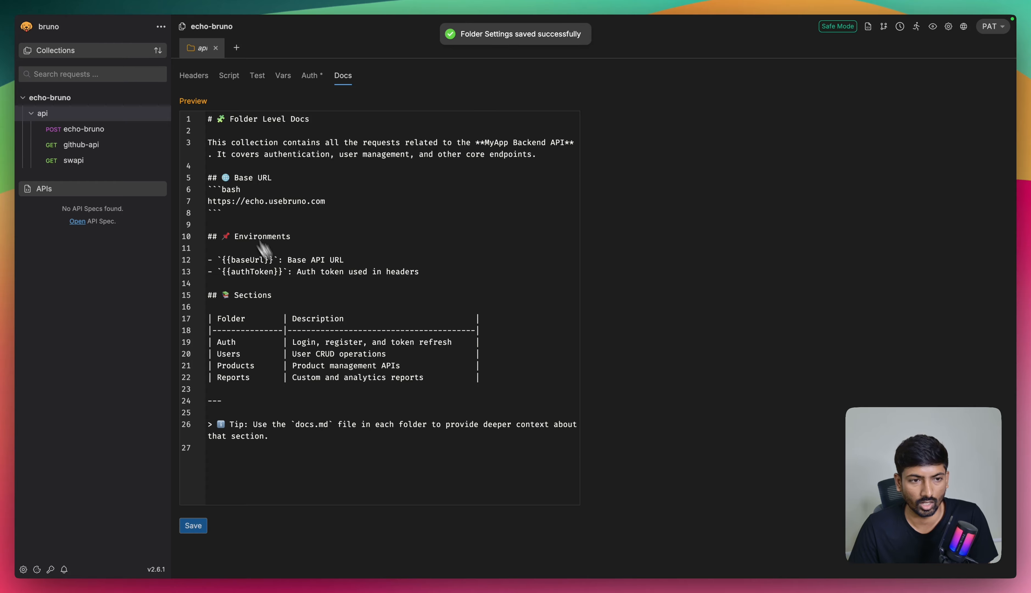
pyautogui.click(194, 102)
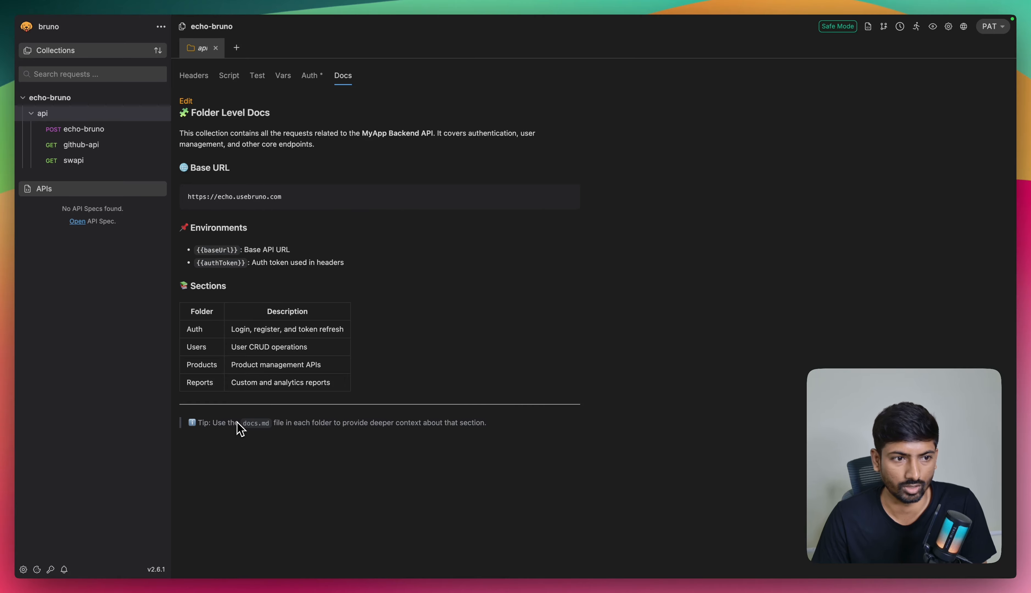
# Step: Paste the copied collection documentation into the empty docs of the echo-bruno POST request
pyautogui.click(99, 130)
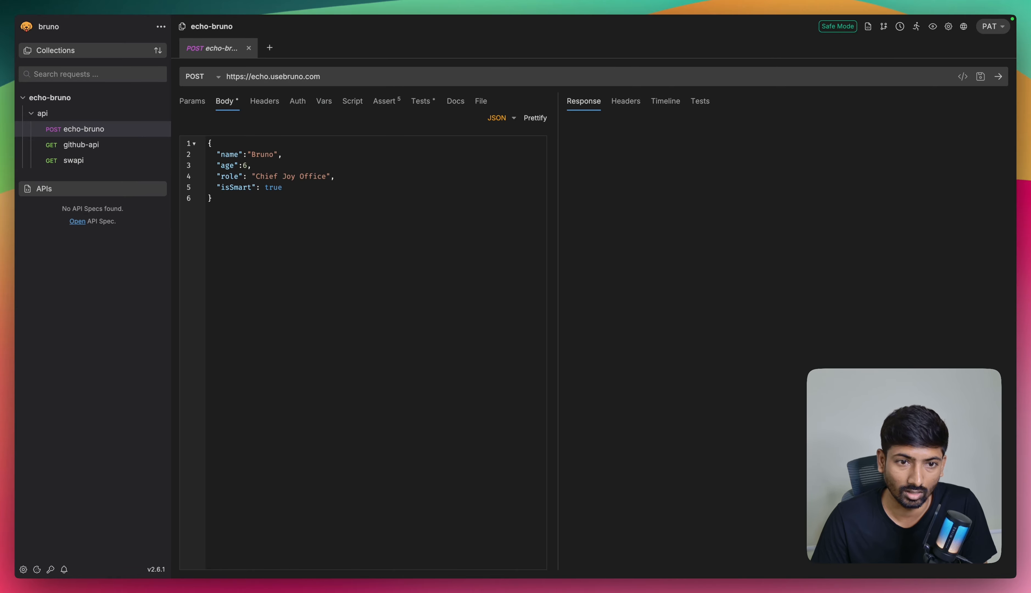
pyautogui.click(455, 101)
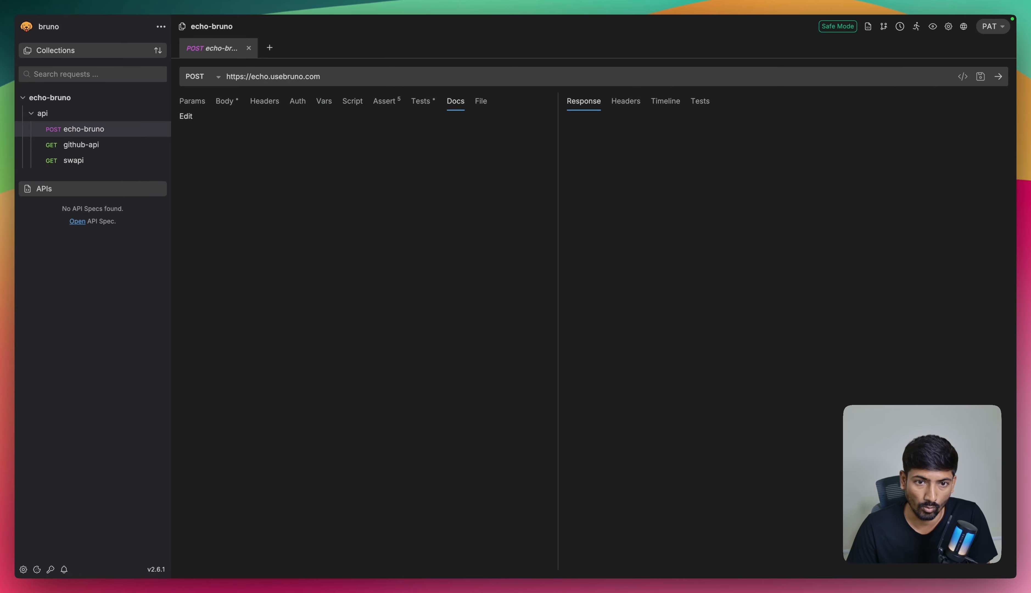
pyautogui.click(202, 124)
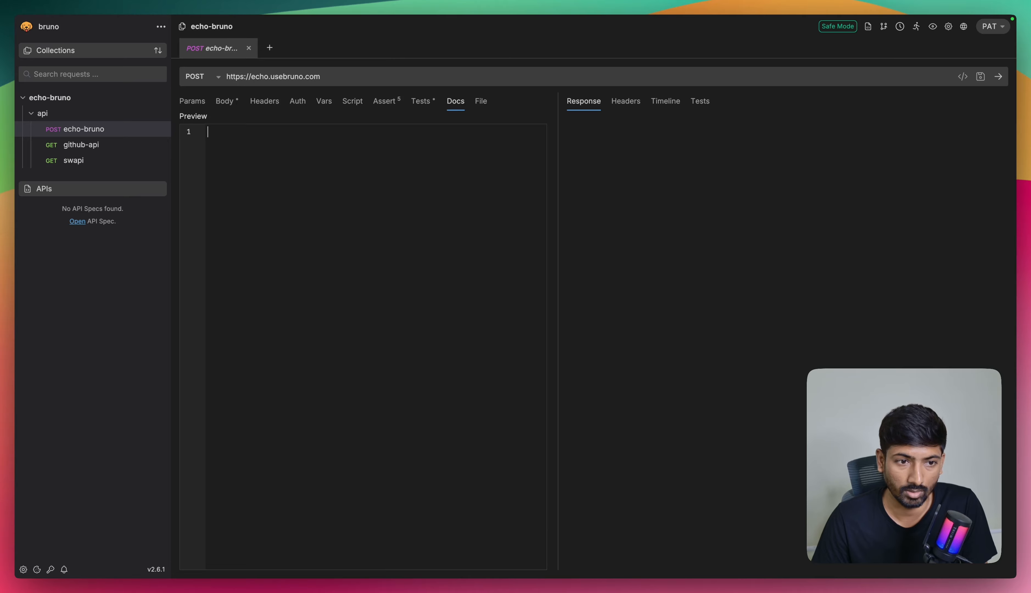
pyautogui.press('super+space')
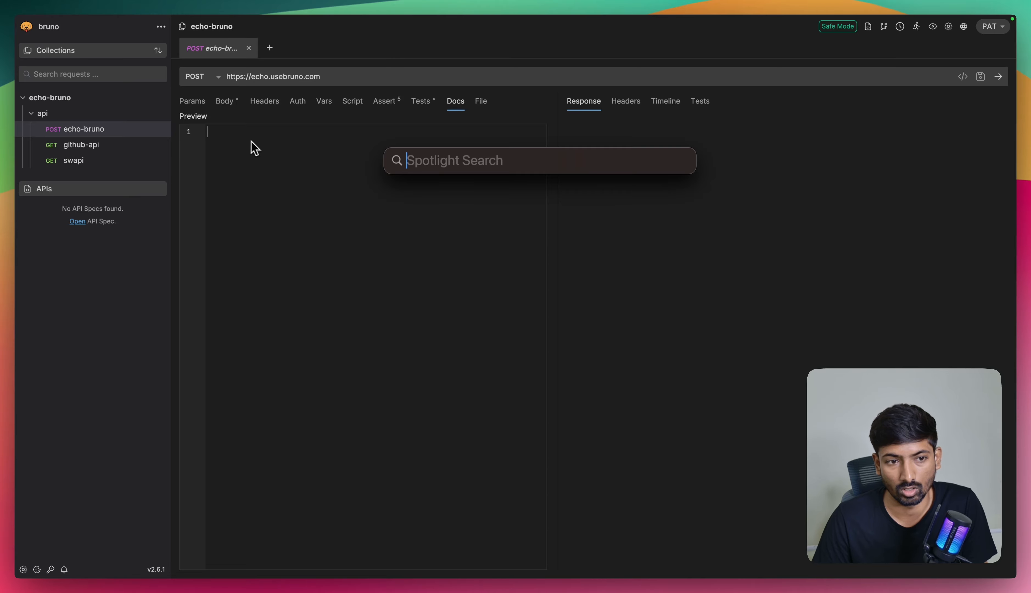
pyautogui.press('Escape')
pyautogui.press('super+v')
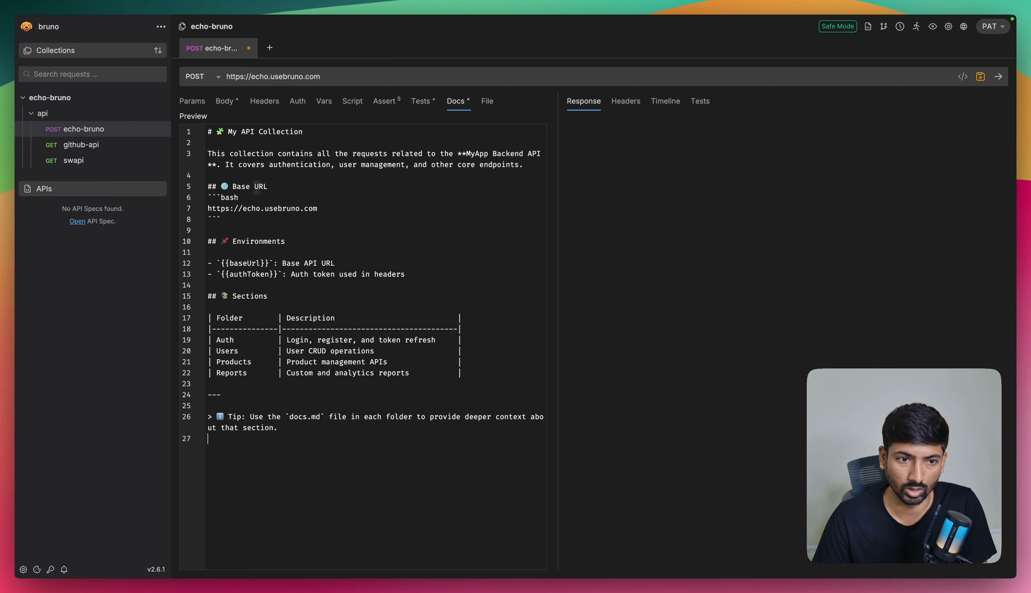
# Step: Change the title of the echo-bruno request's docs to "Request Level Docs" and preview the rendered result
pyautogui.moveTo(228, 131); pyautogui.dragTo(317, 132)
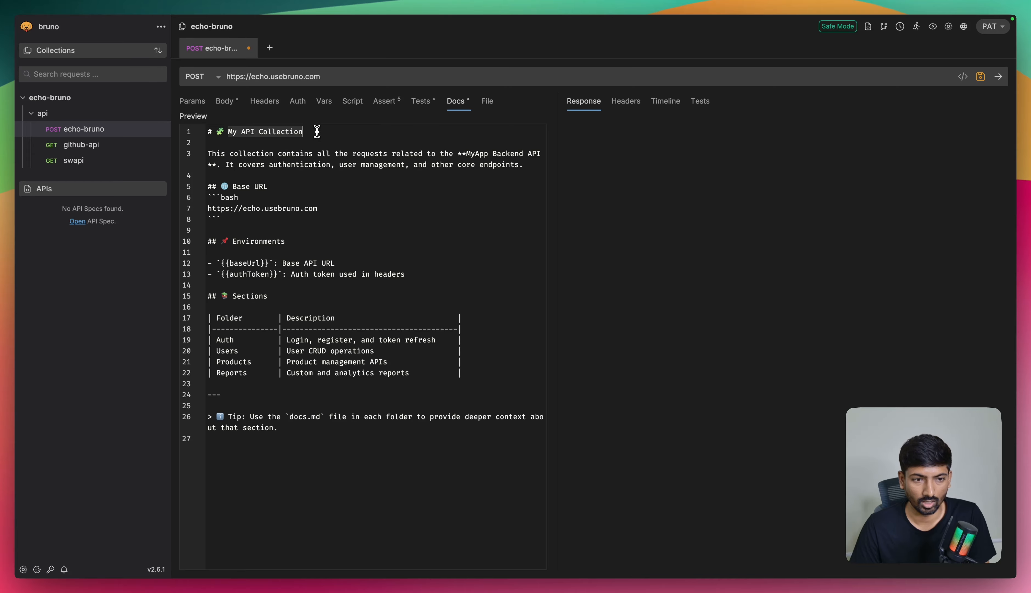
pyautogui.write('Request')
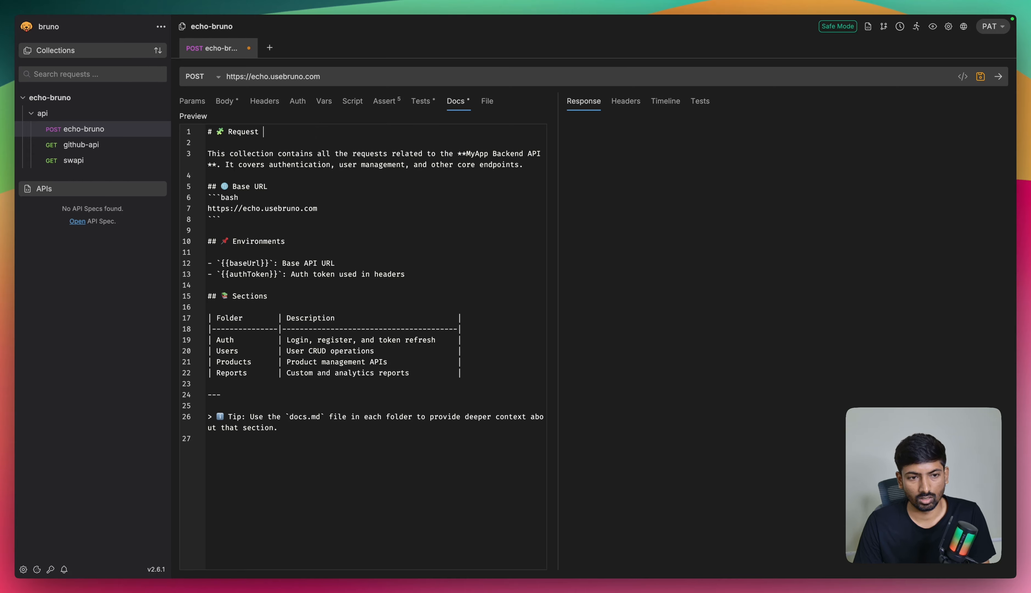
pyautogui.write(' Level')
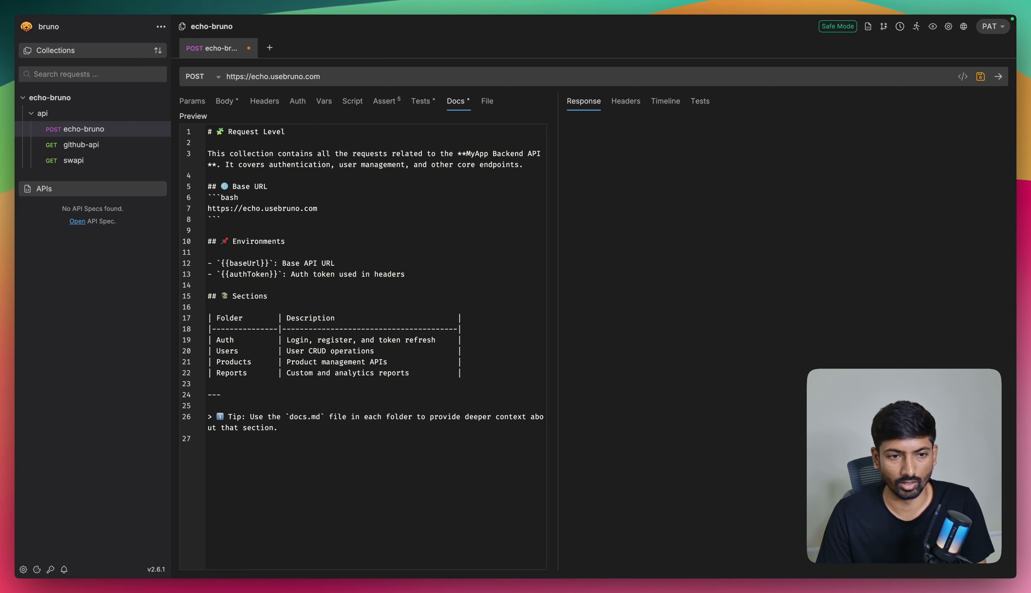
pyautogui.write(' Docs')
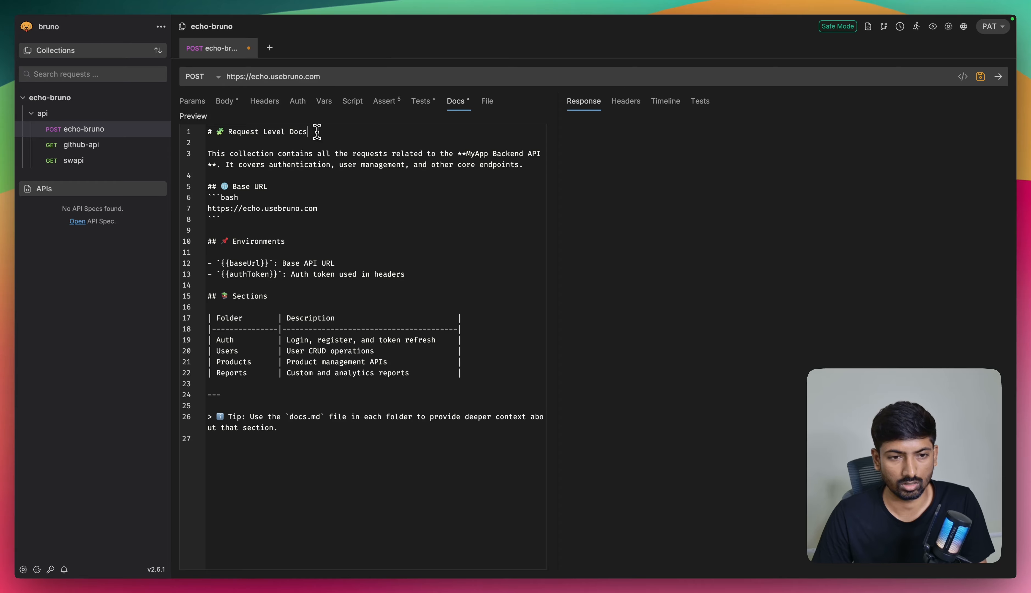
pyautogui.click(202, 118)
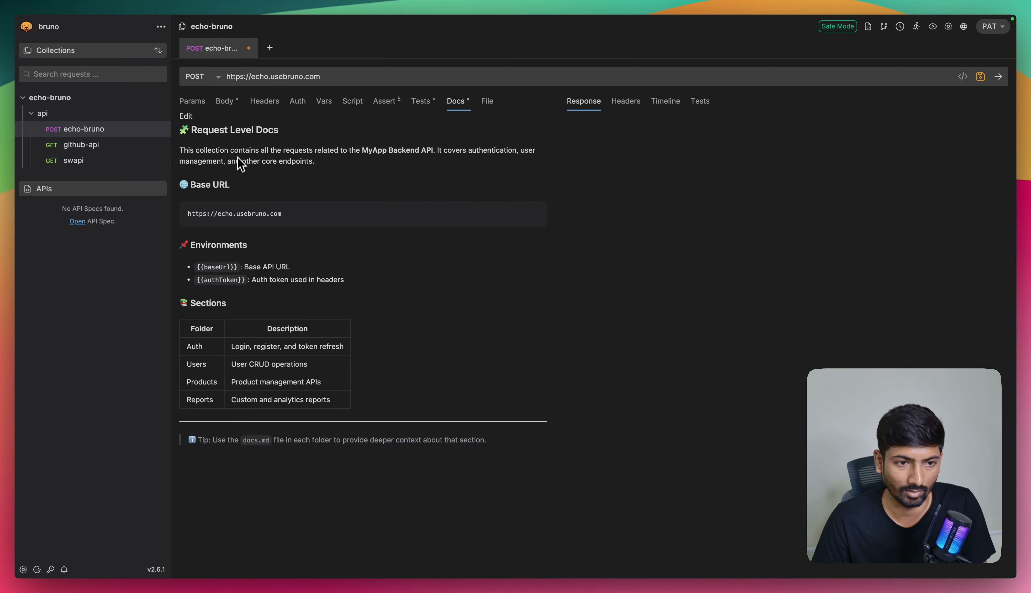
pyautogui.click(186, 116)
pyautogui.click(225, 440)
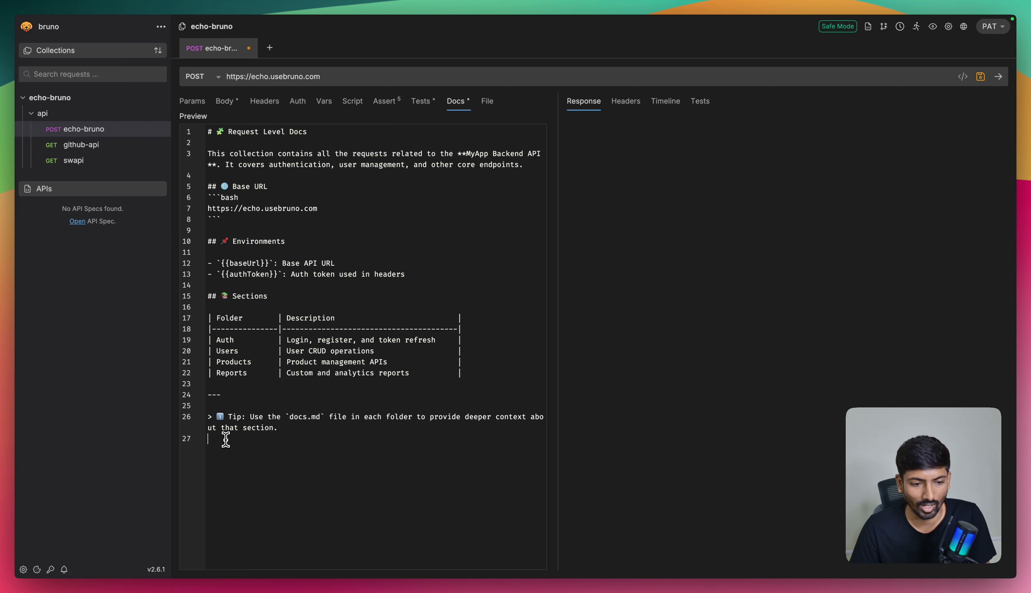
pyautogui.write('##')
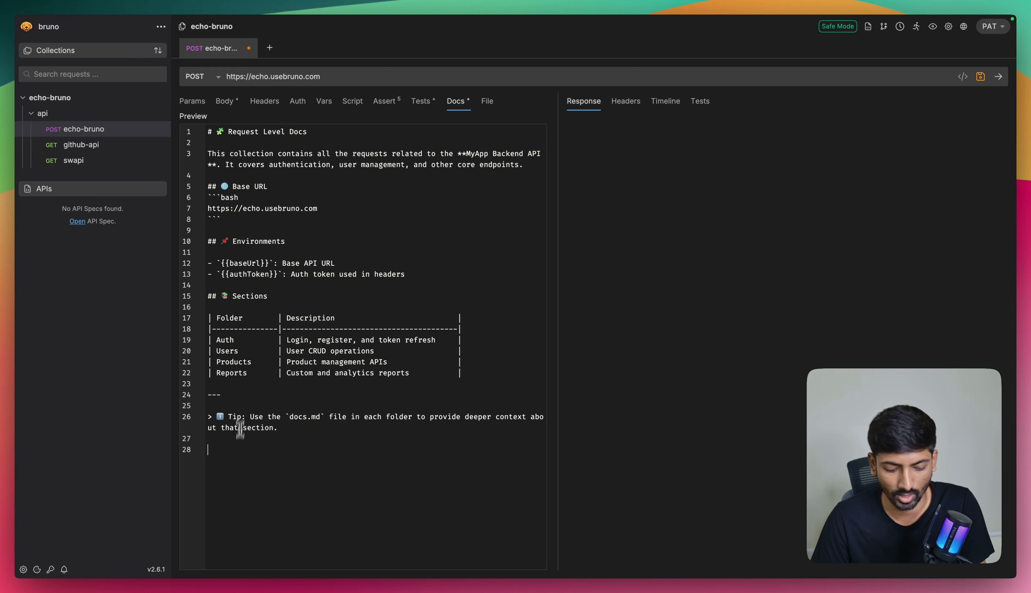
pyautogui.write('``')
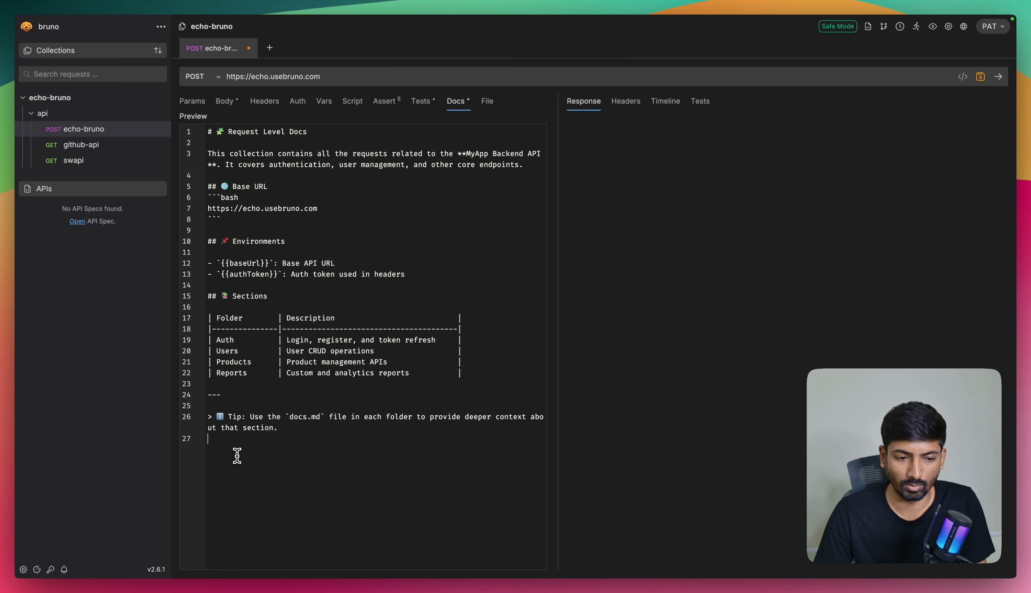
pyautogui.click(193, 117)
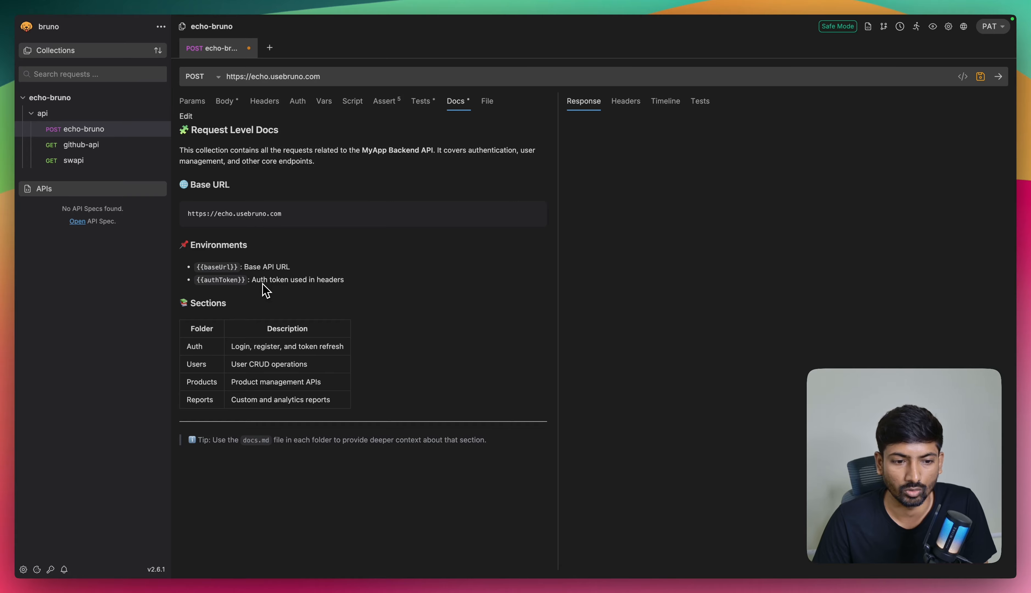
# Step: Review the echo-bruno collection's documentation in rendered and Markdown source form, focusing on the Base URL code block
pyautogui.click(98, 98)
pyautogui.click(161, 97)
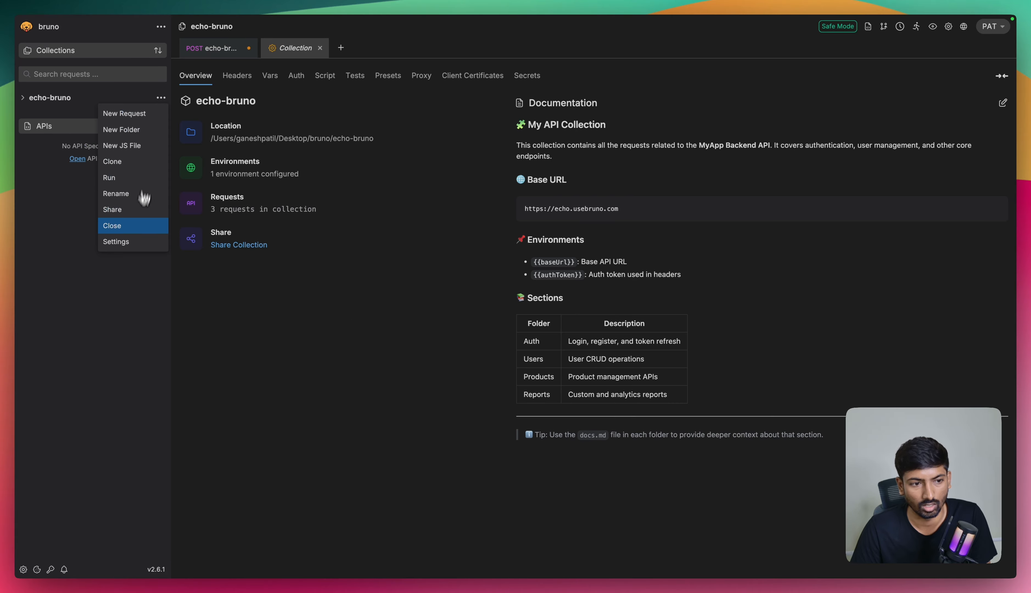
pyautogui.click(139, 245)
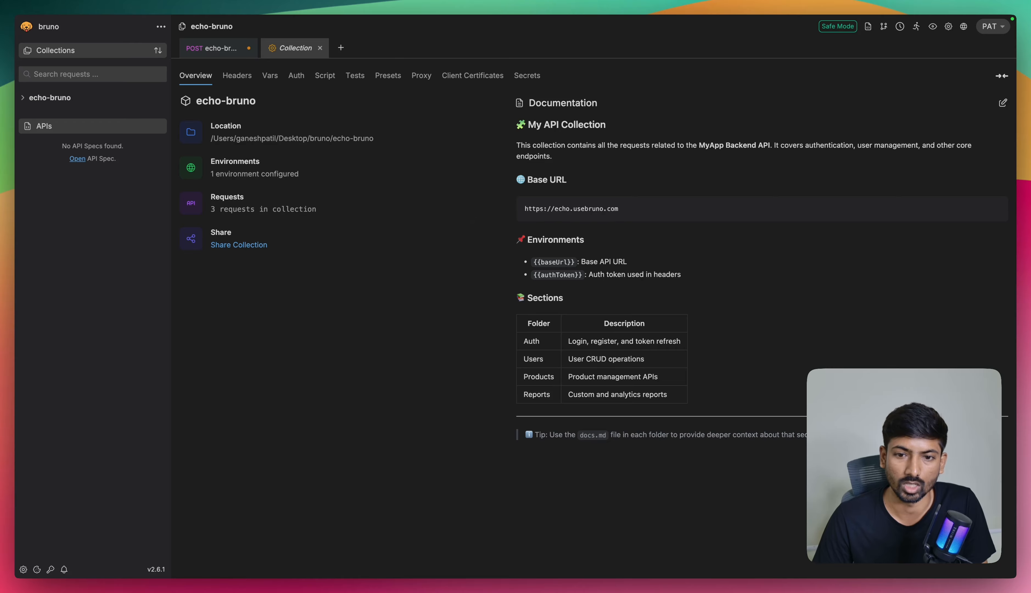
pyautogui.doubleClick(579, 208)
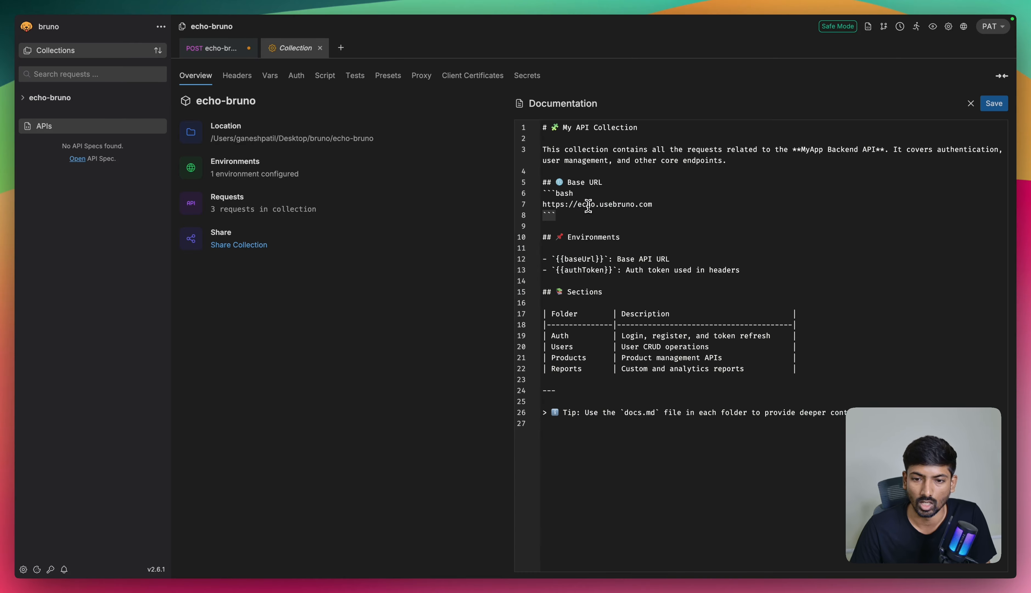
pyautogui.click(666, 207)
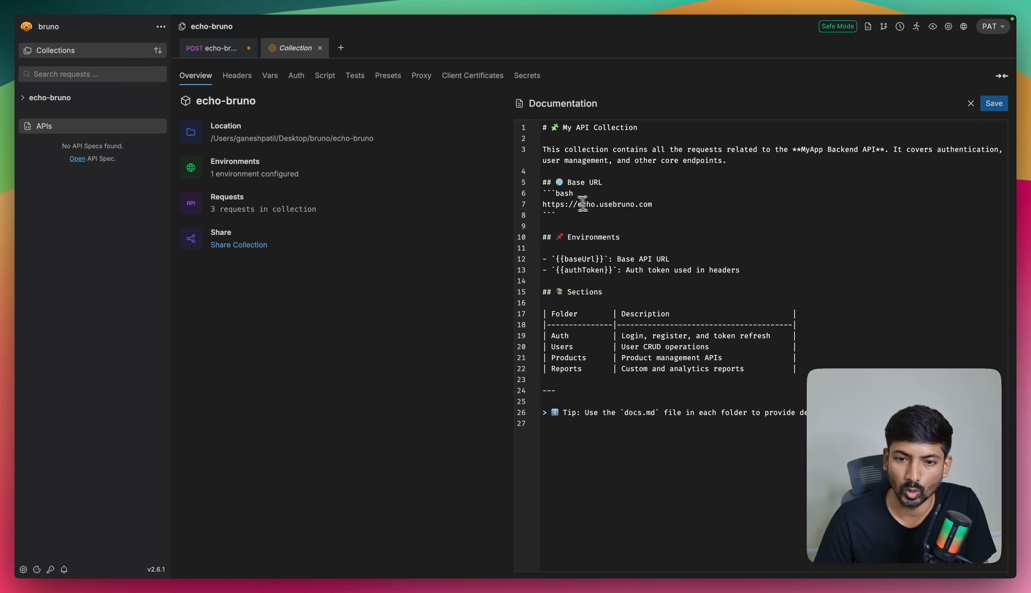
pyautogui.moveTo(543, 203); pyautogui.dragTo(667, 203)
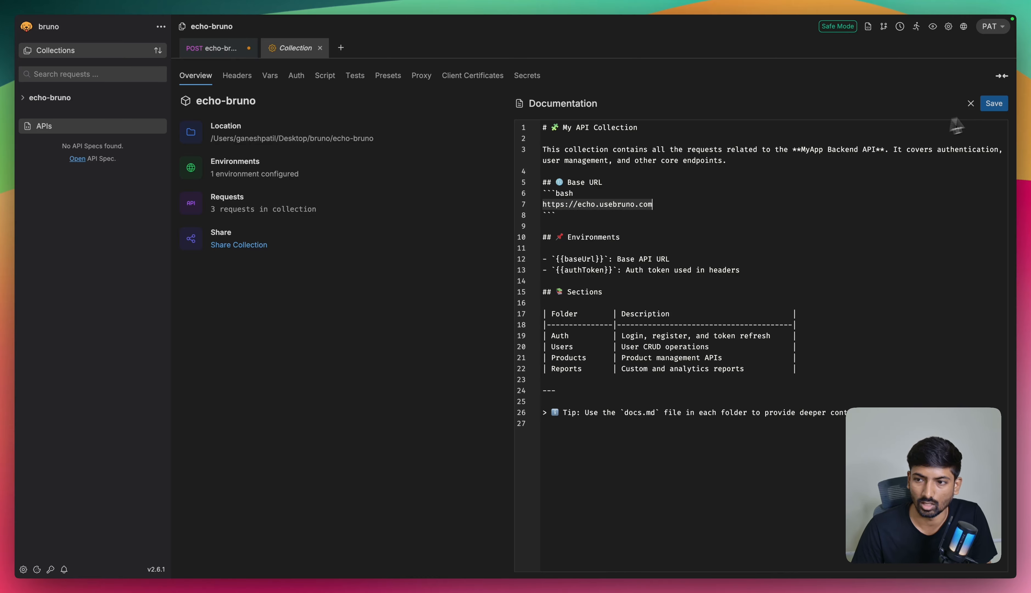
pyautogui.click(993, 104)
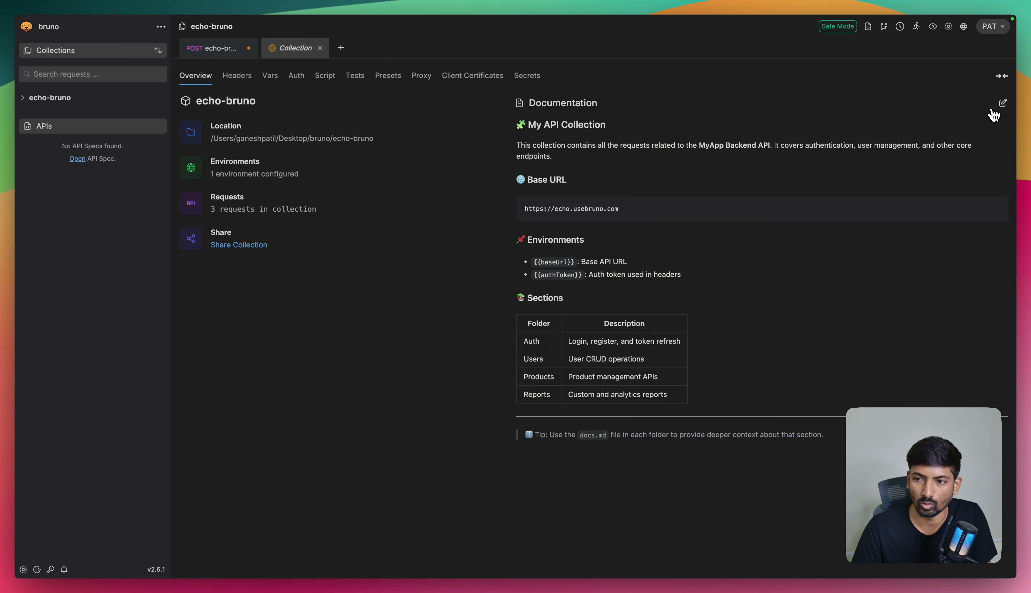
pyautogui.doubleClick(541, 208)
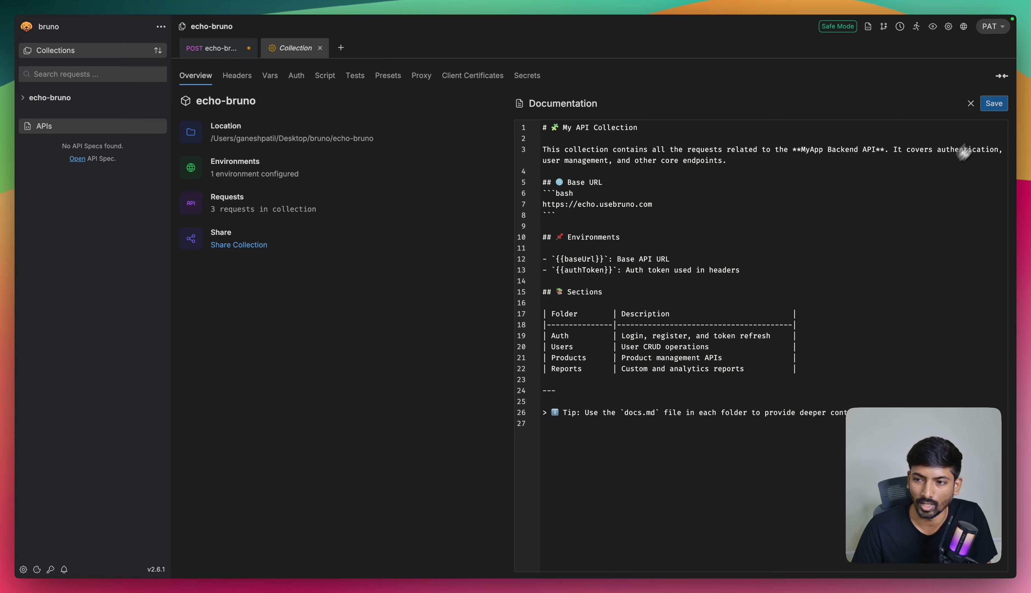
pyautogui.click(998, 105)
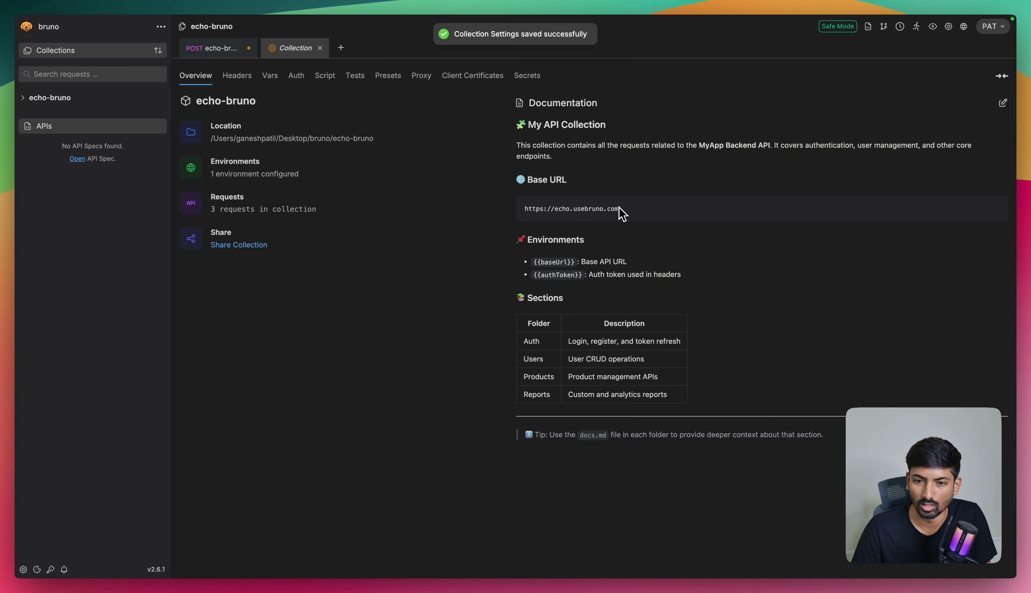
pyautogui.moveTo(622, 210); pyautogui.dragTo(525, 211)
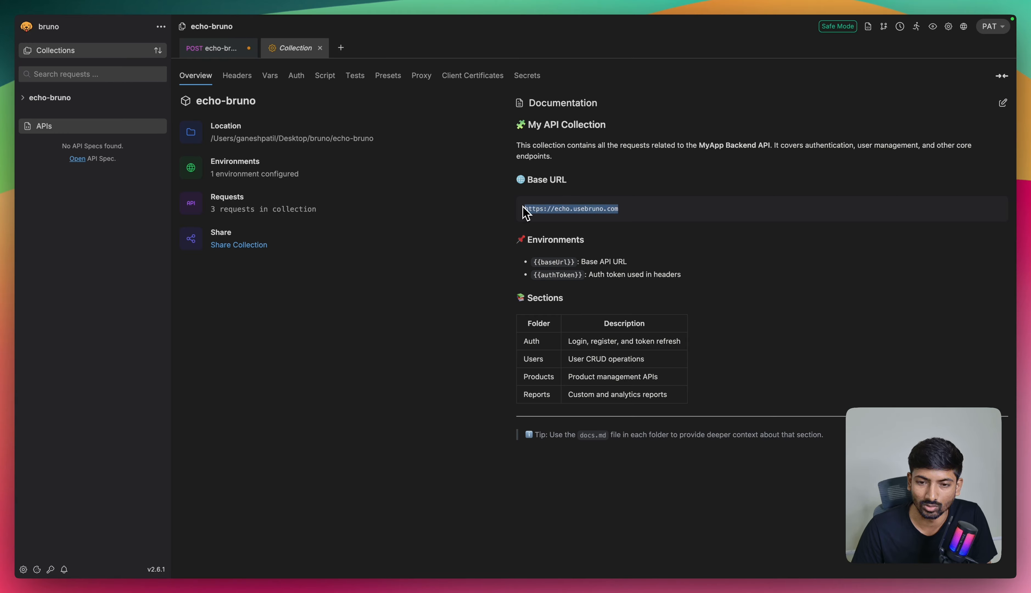
pyautogui.click(601, 240)
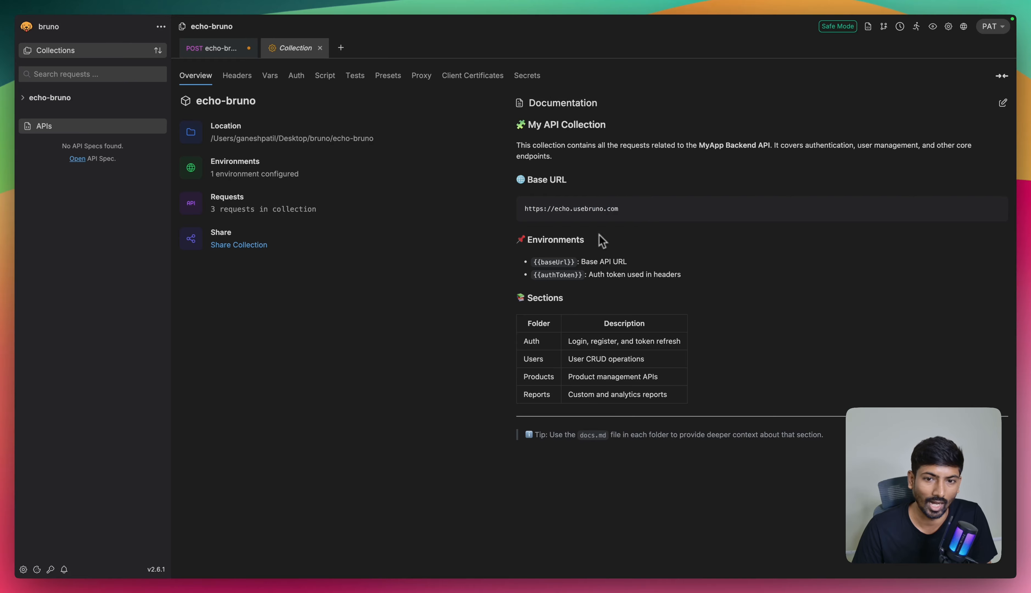
# Step: Review the api folder's docs, followed by the echo-bruno request's docs in rendered and source form
pyautogui.click(70, 99)
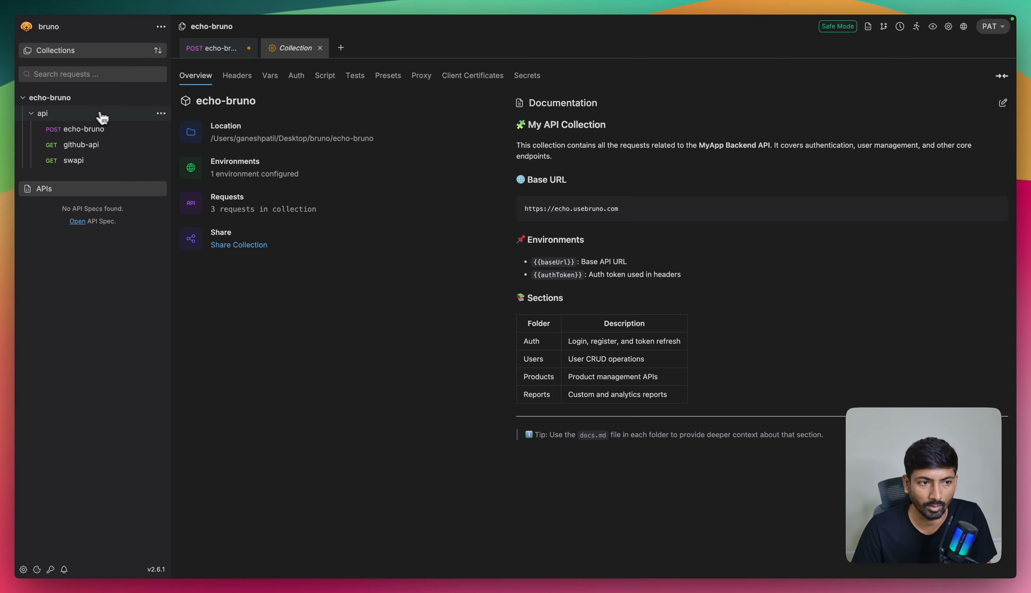
pyautogui.click(161, 117)
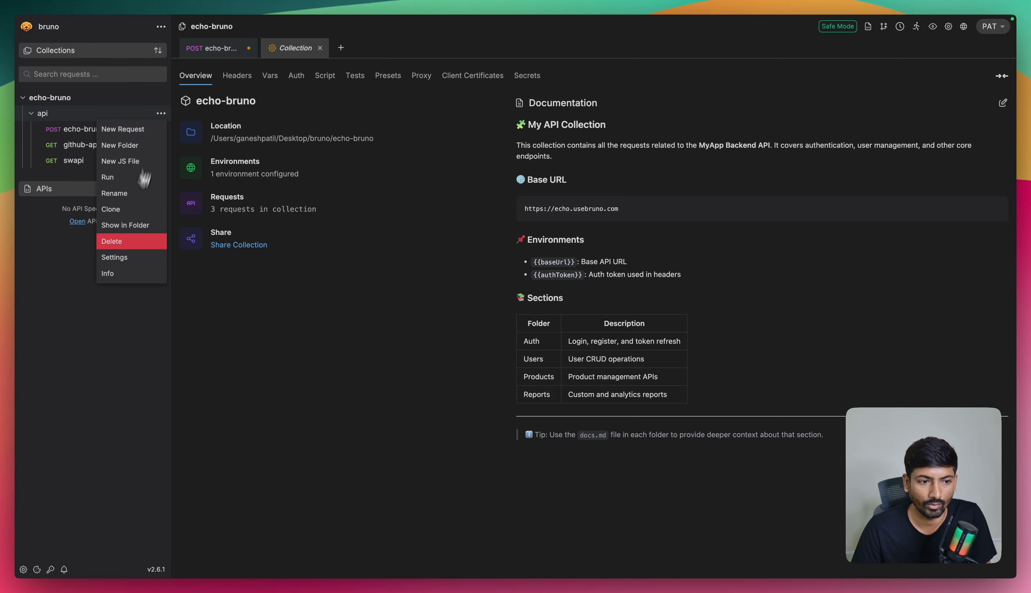
pyautogui.click(126, 264)
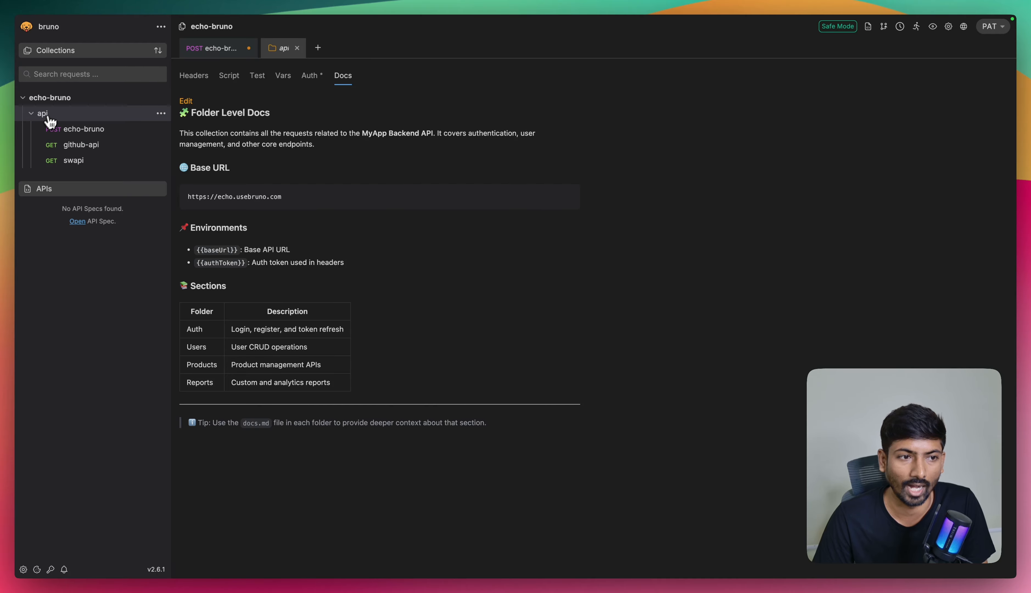
pyautogui.click(72, 132)
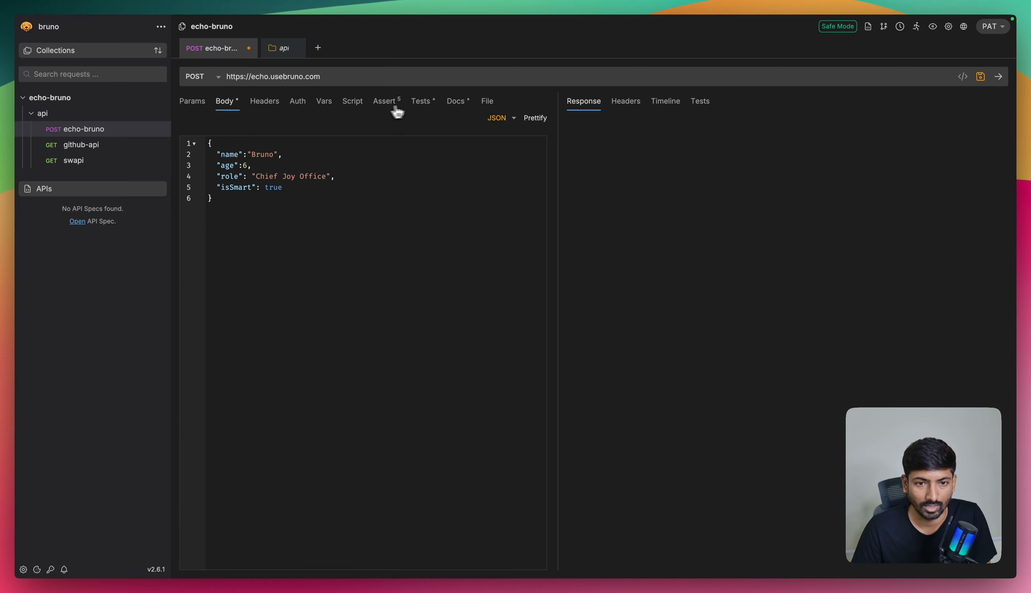
pyautogui.click(470, 109)
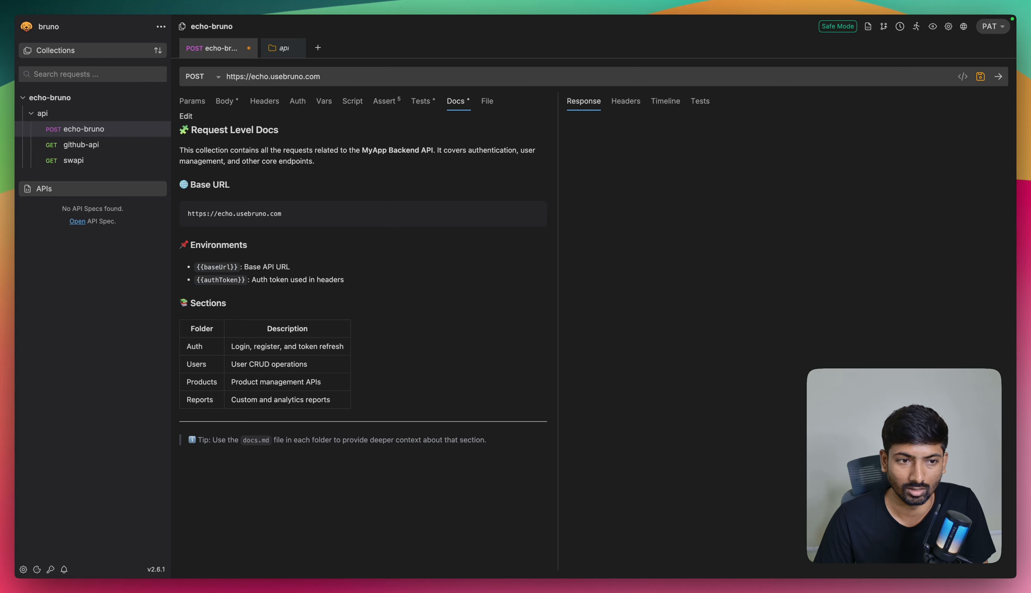
pyautogui.click(186, 116)
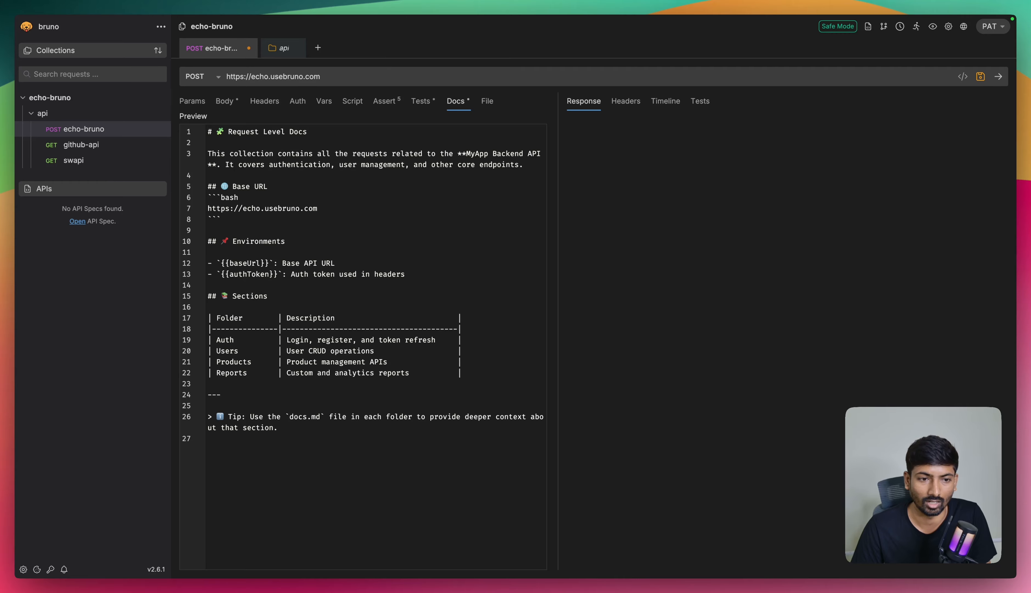
# Step: Try appending the variable path /{{env-var}} to the echo-bruno request's URL and remove it again
pyautogui.click(348, 76)
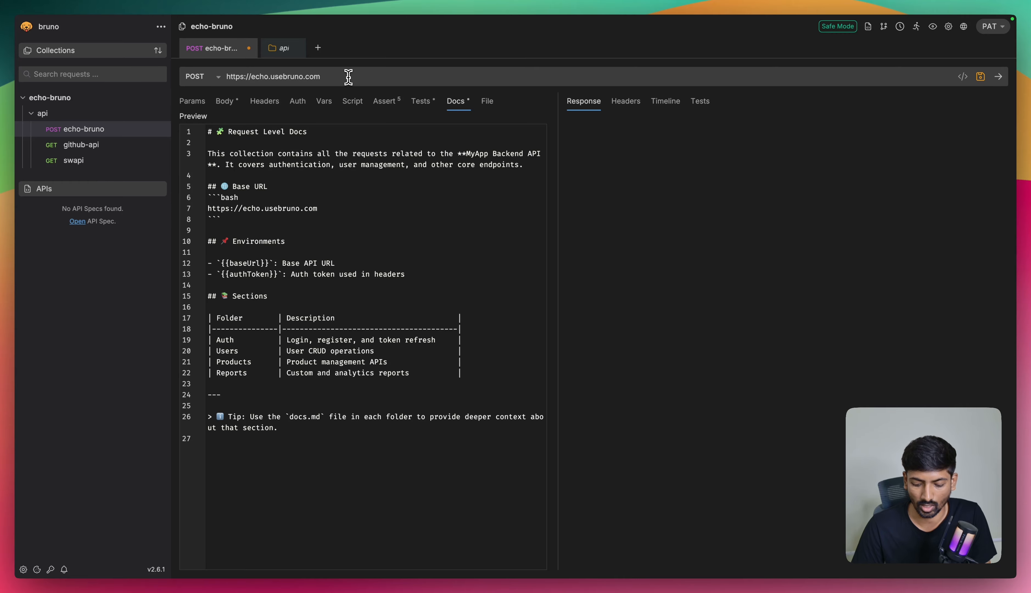
pyautogui.write('/{{')
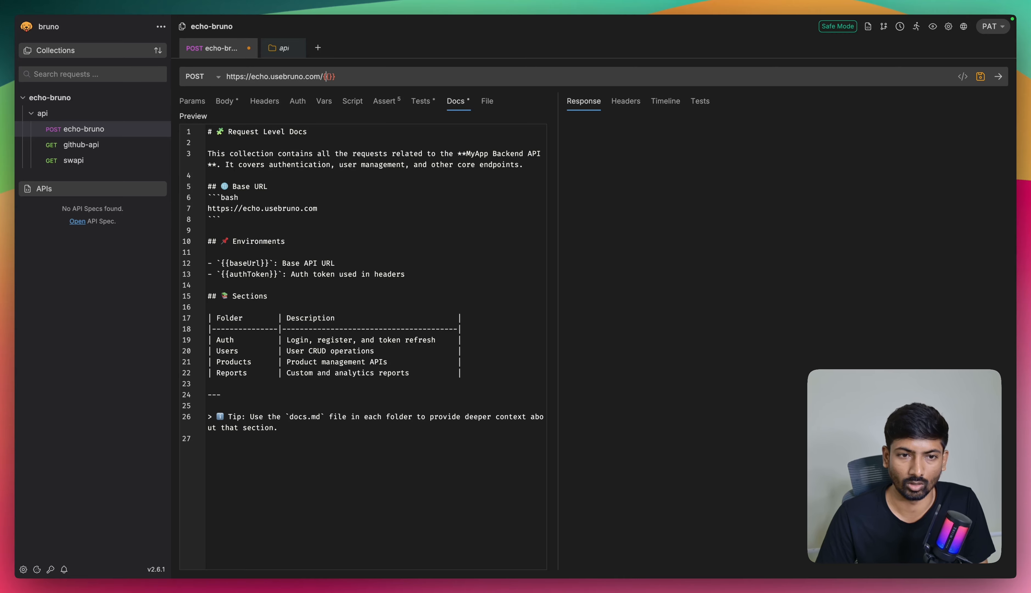
pyautogui.write('env-')
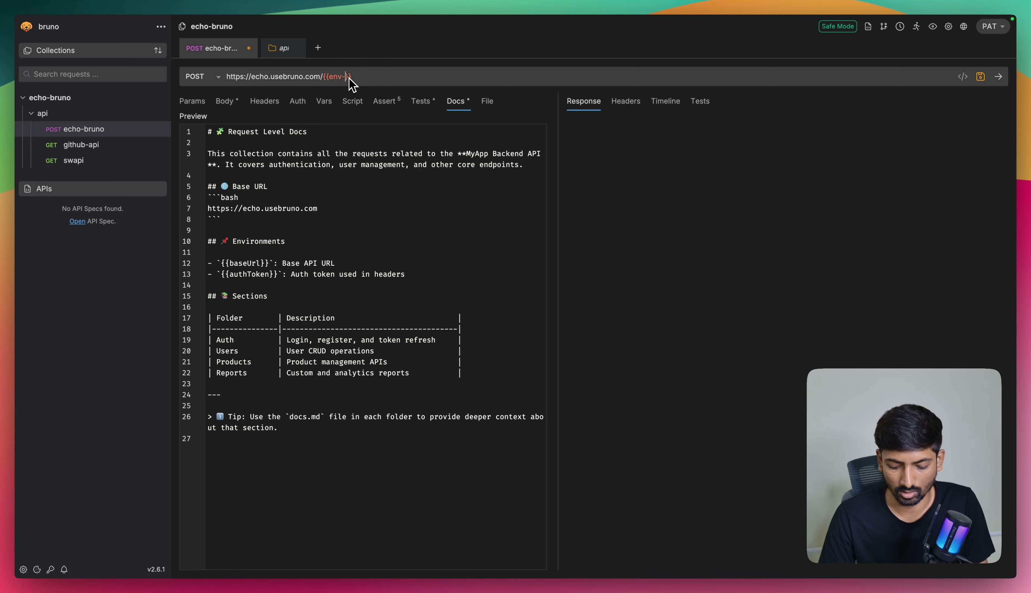
pyautogui.write('var')
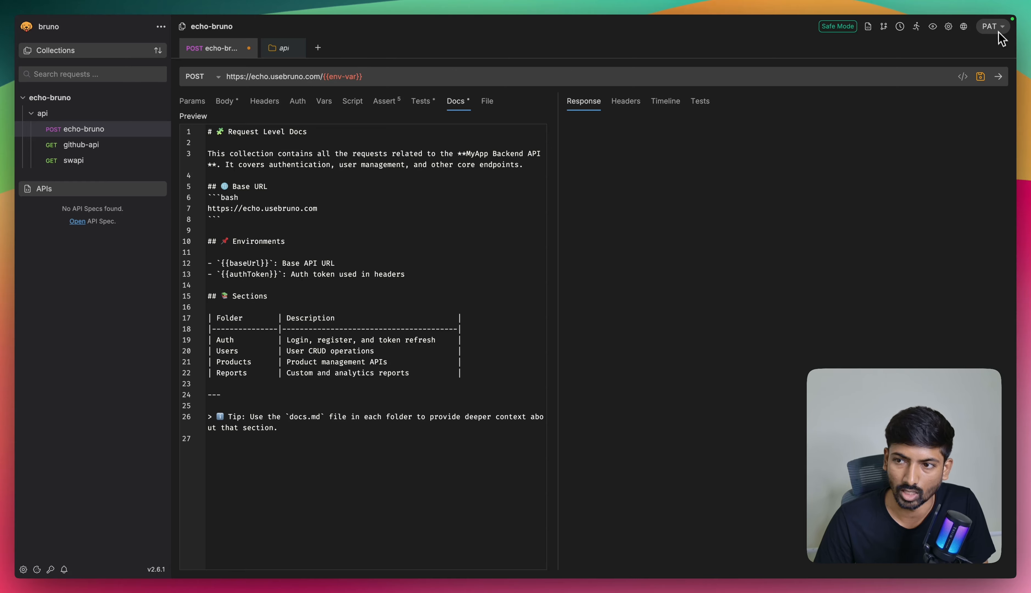
pyautogui.click(392, 74)
pyautogui.press('BackSpace')
pyautogui.press('BackSpace')
pyautogui.press('BackSpace')
pyautogui.press('BackSpace')
pyautogui.press('BackSpace')
pyautogui.press('BackSpace')
pyautogui.press('BackSpace')
pyautogui.press('BackSpace')
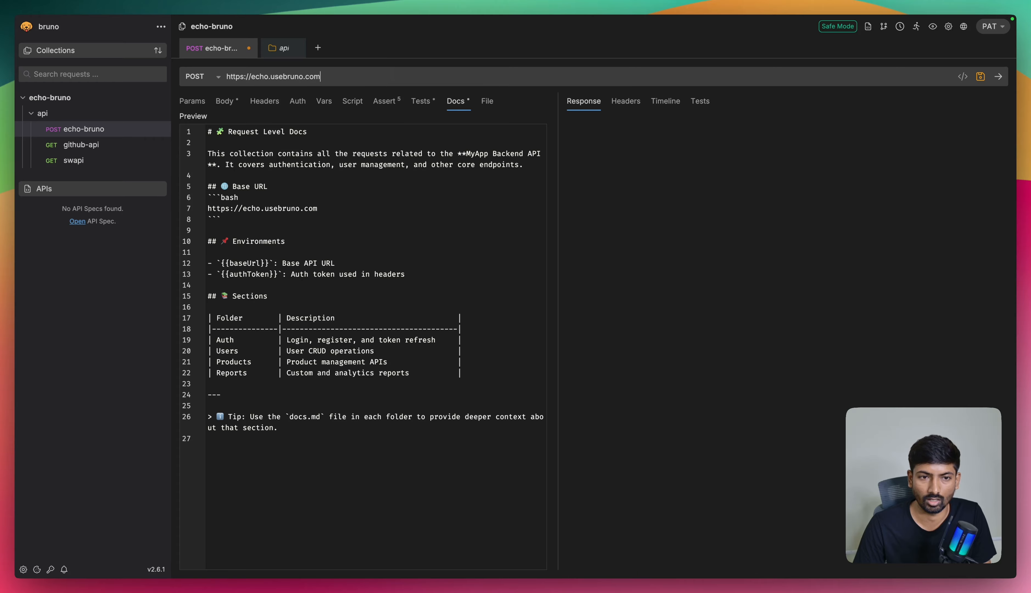
# Step: Append /{{name}} to the Base URL in the echo-bruno request's docs, checking the rendered preview, and save the request
pyautogui.click(197, 118)
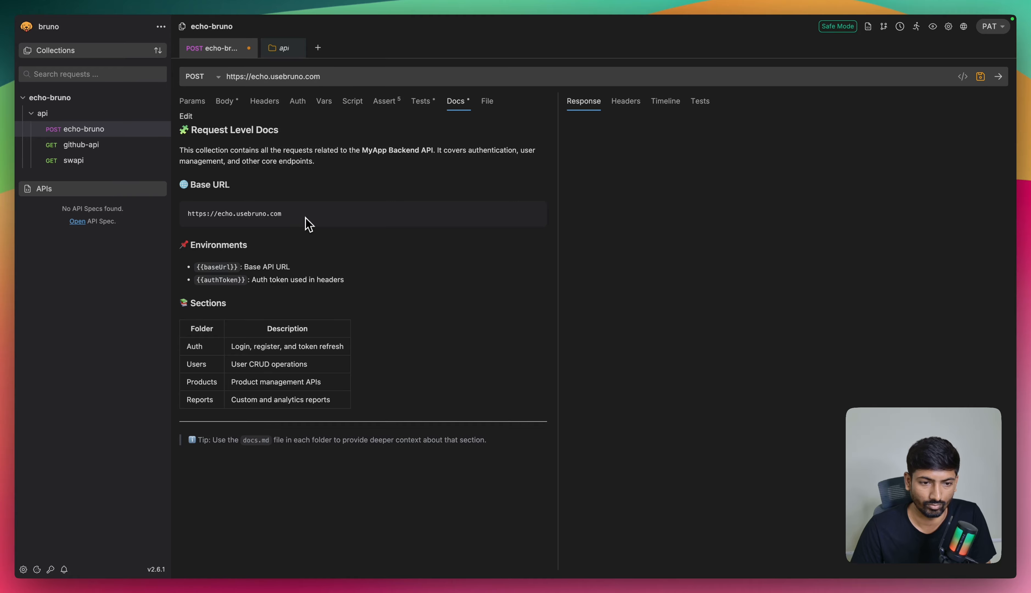
pyautogui.click(186, 117)
pyautogui.click(327, 211)
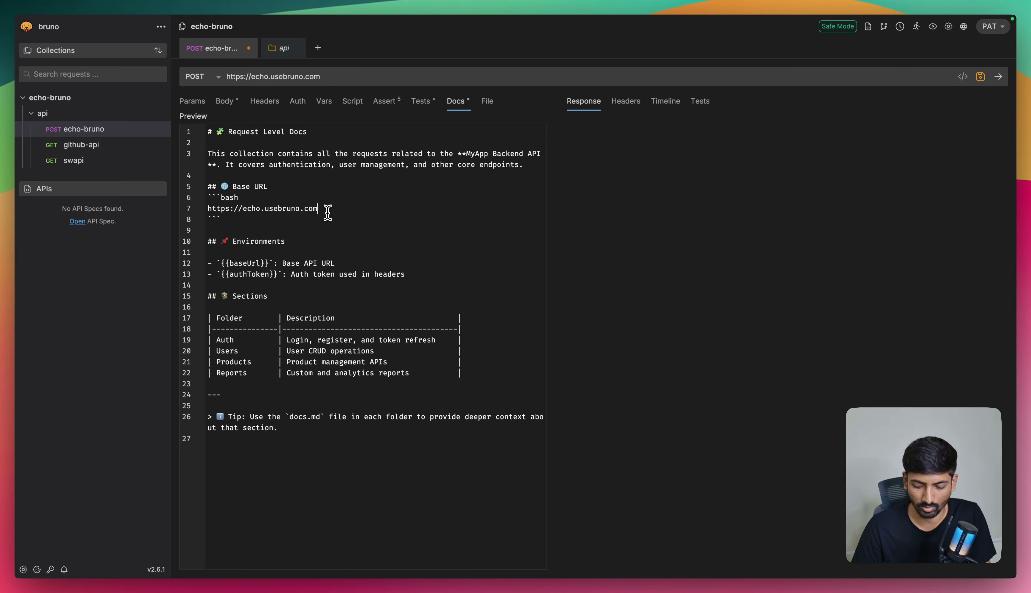
pyautogui.write('{{')
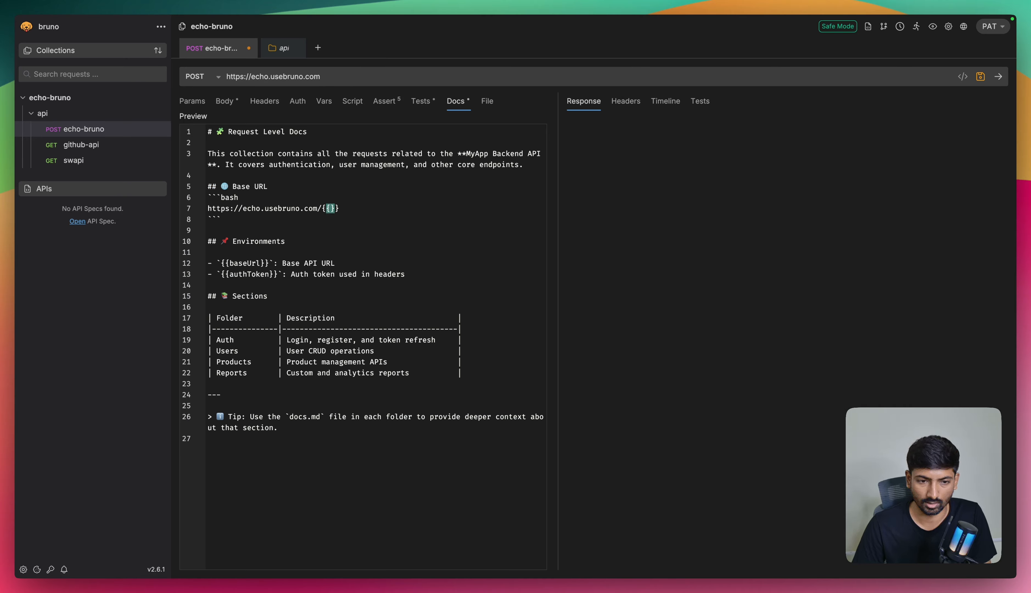
pyautogui.write('name')
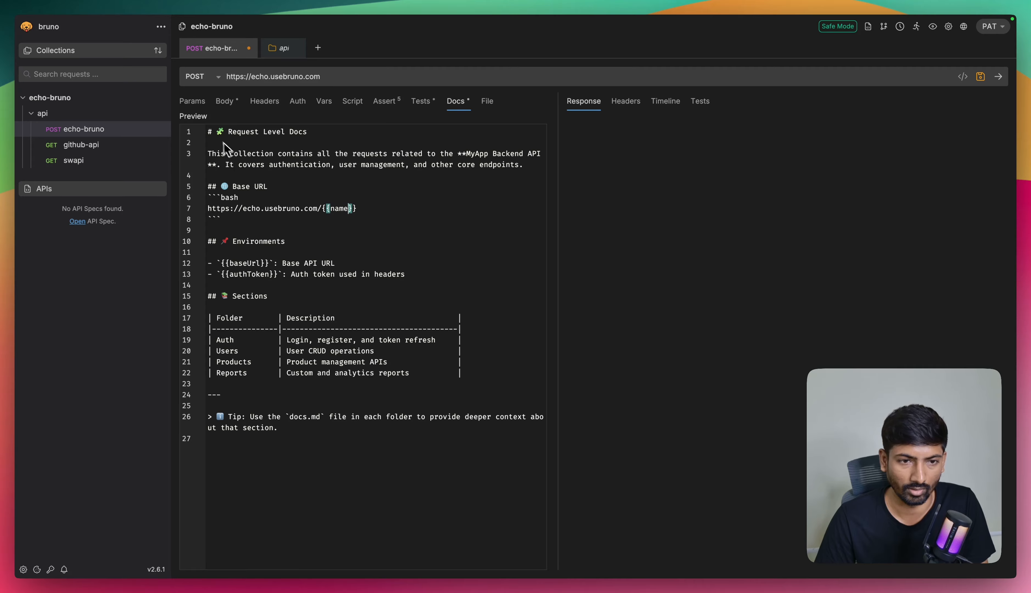
pyautogui.click(195, 117)
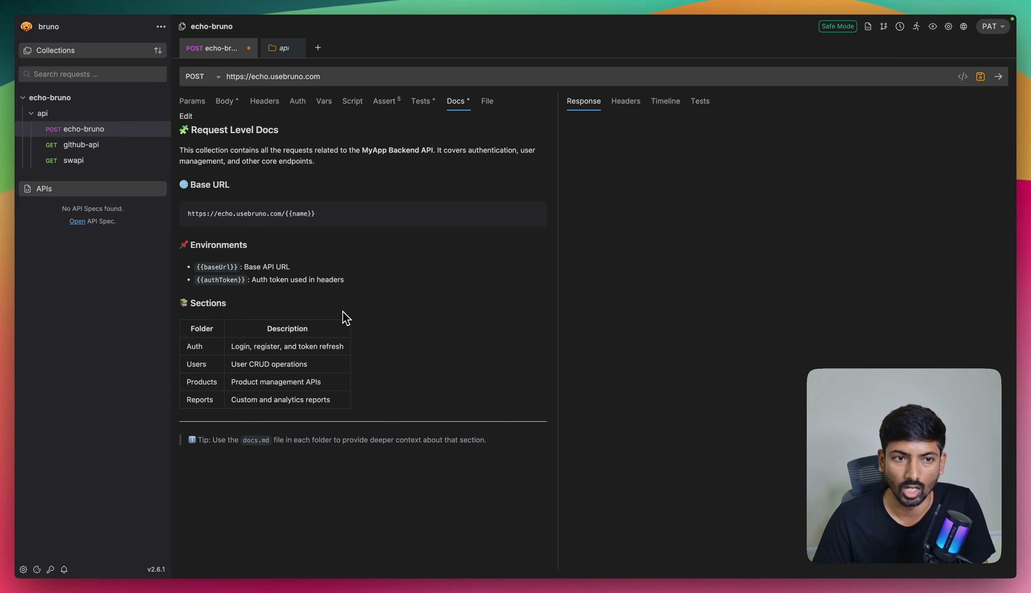
pyautogui.press('super+s')
pyautogui.press('super+s')
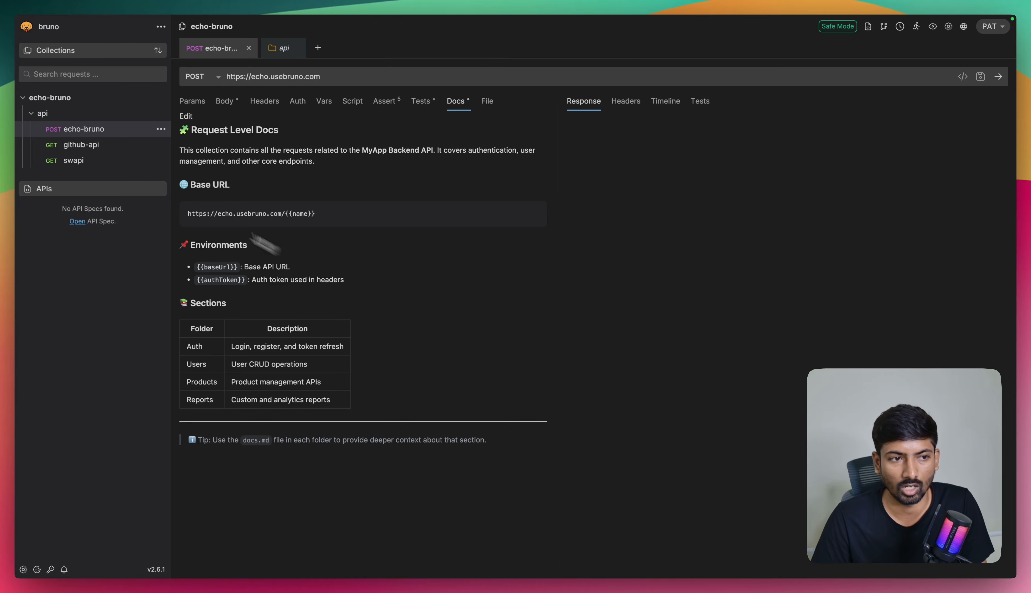
# Step: Reopen the echo-bruno POST request from the api folder and send it with its JSON body
pyautogui.click(35, 117)
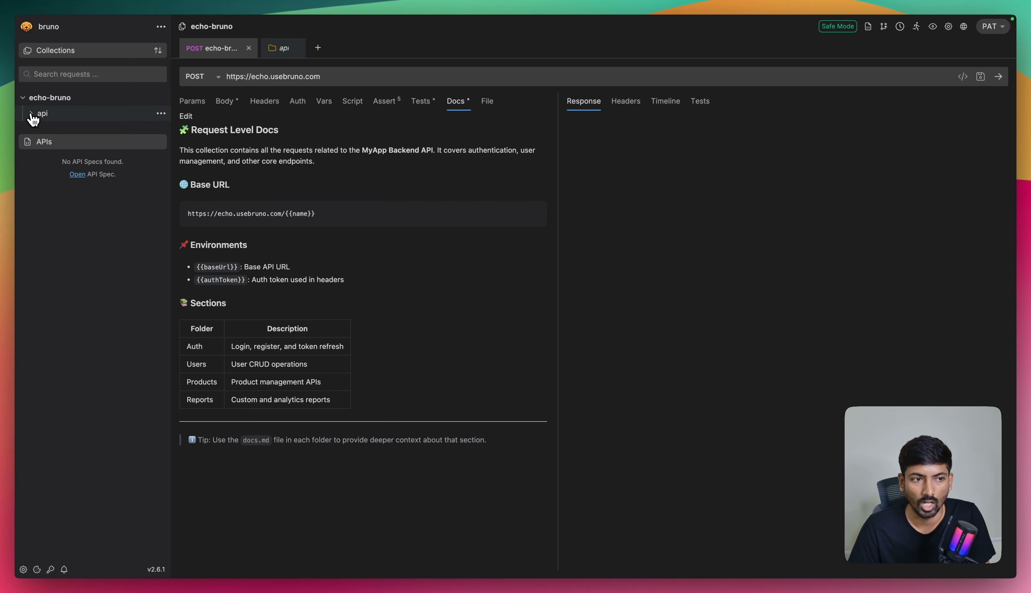
pyautogui.click(65, 119)
pyautogui.click(82, 130)
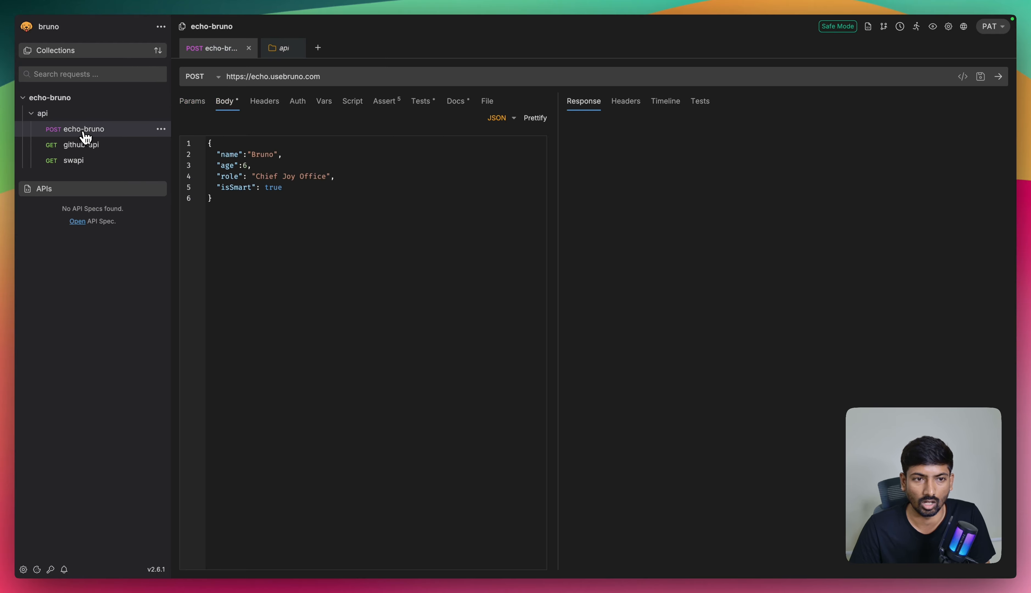
pyautogui.click(342, 79)
pyautogui.press('super+s')
pyautogui.press('super+s')
pyautogui.press('super+Return')
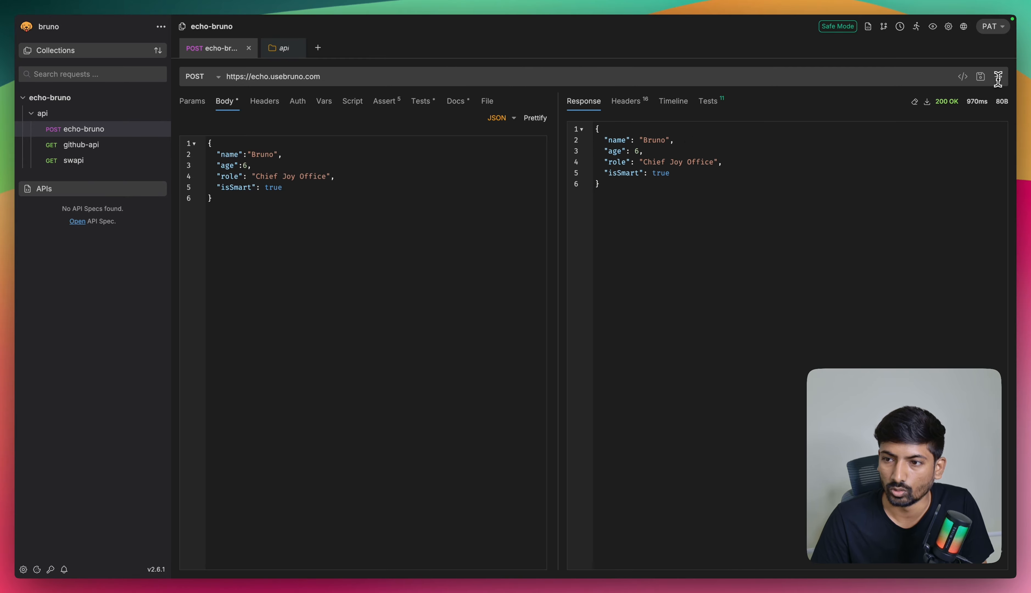
# Step: Generate the Shell-Curl code for the echo-bruno request and copy it to the clipboard
pyautogui.click(962, 78)
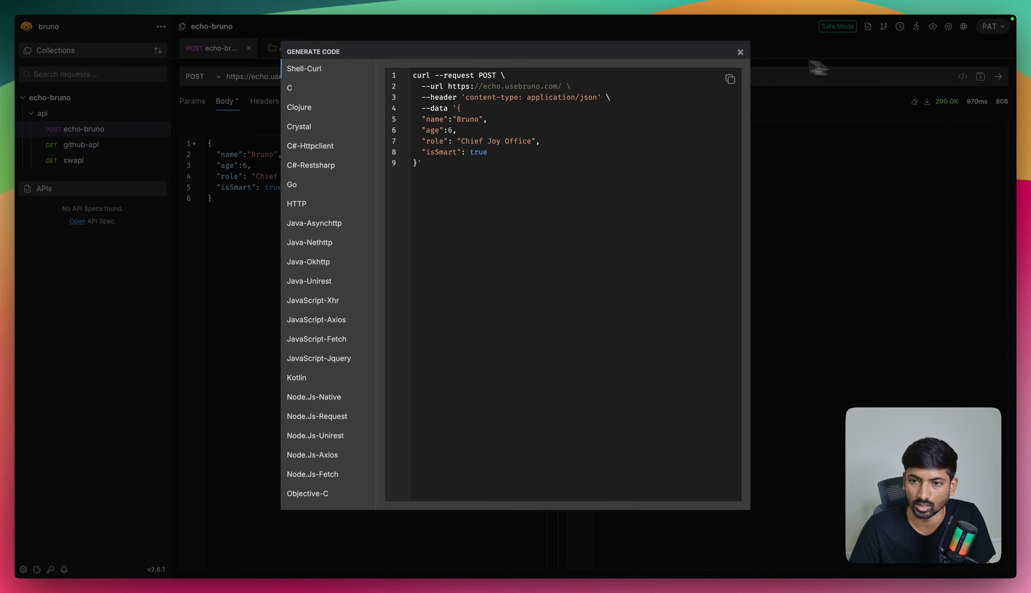
pyautogui.click(740, 46)
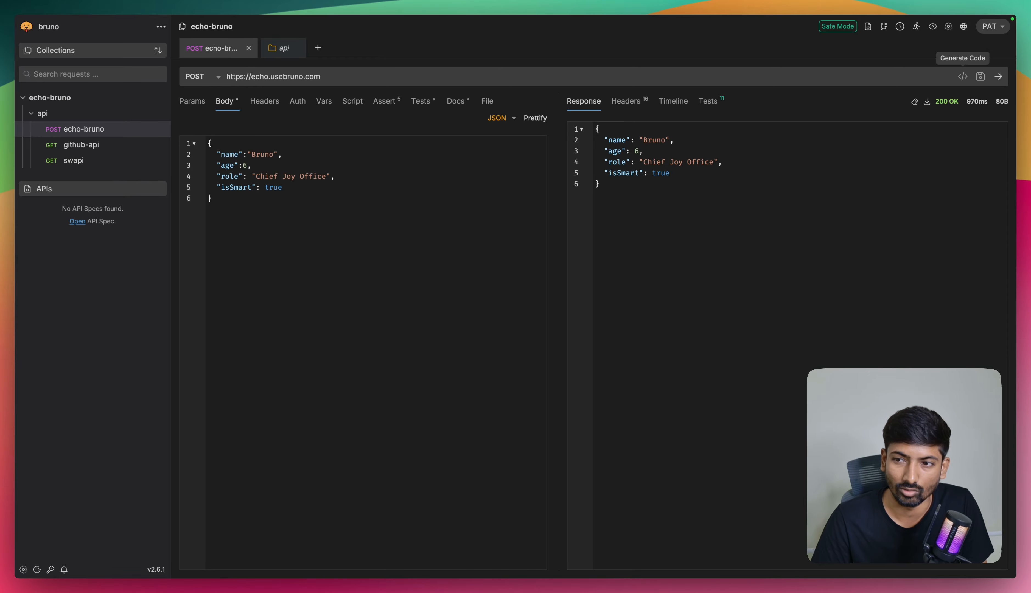
pyautogui.click(963, 76)
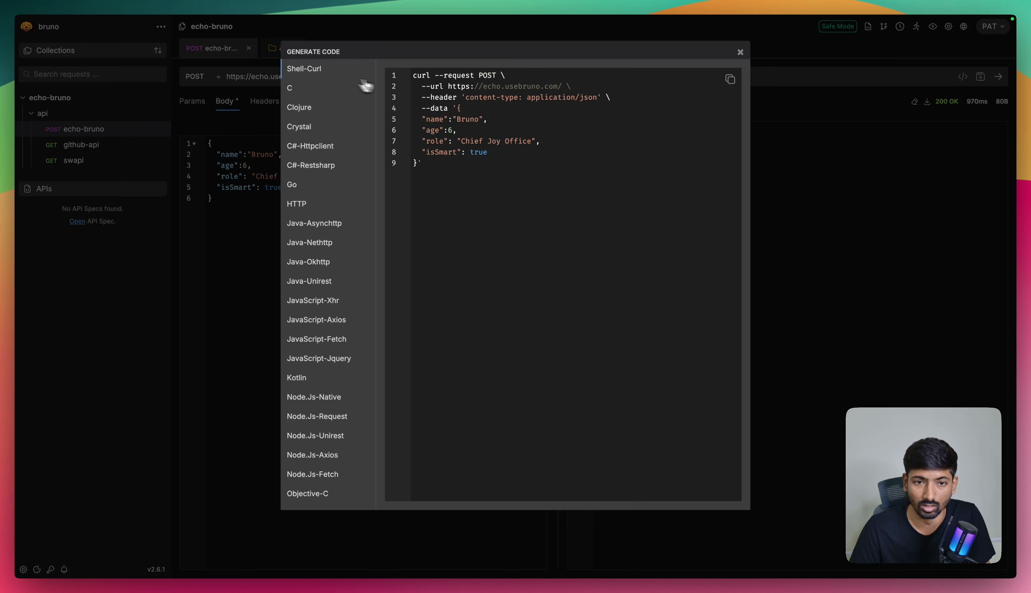
pyautogui.click(731, 80)
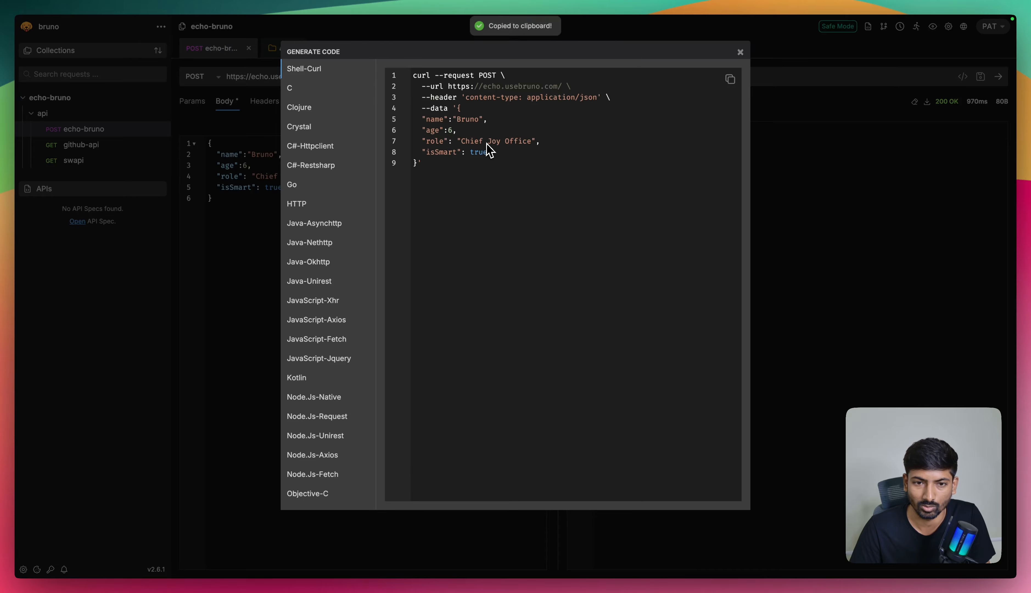
pyautogui.click(740, 52)
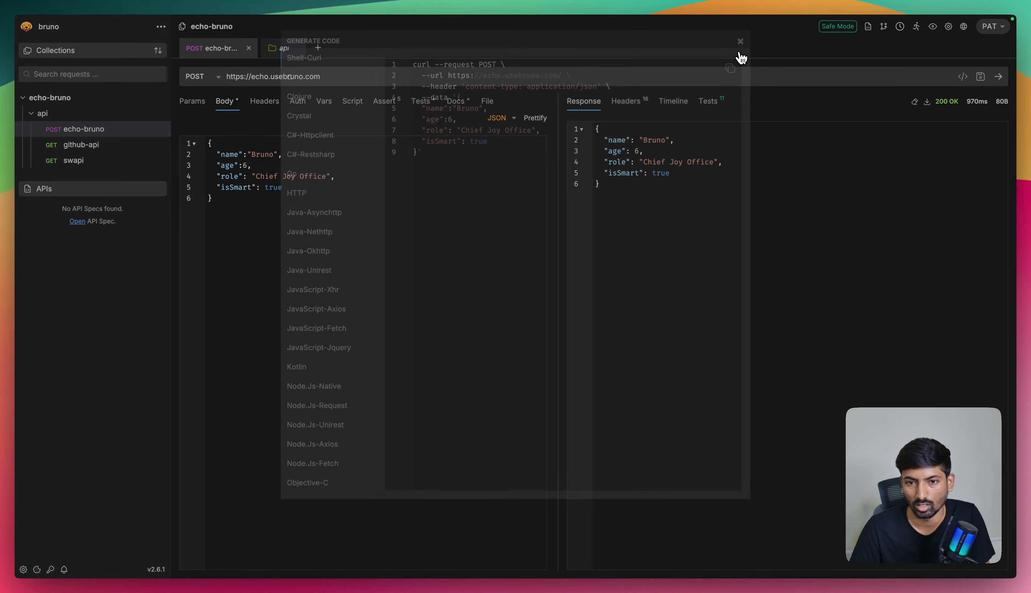
# Step: Review the request's generated code in C, JavaScript-Fetch, JavaScript-Axios, Node.Js-Native and Node.Js-Request
pyautogui.click(966, 80)
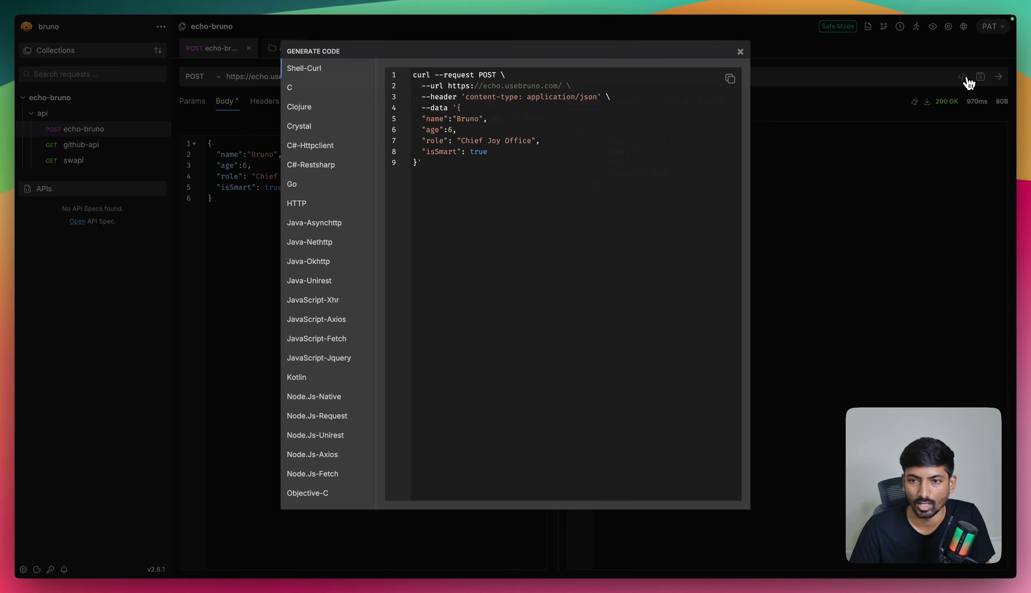
pyautogui.click(306, 91)
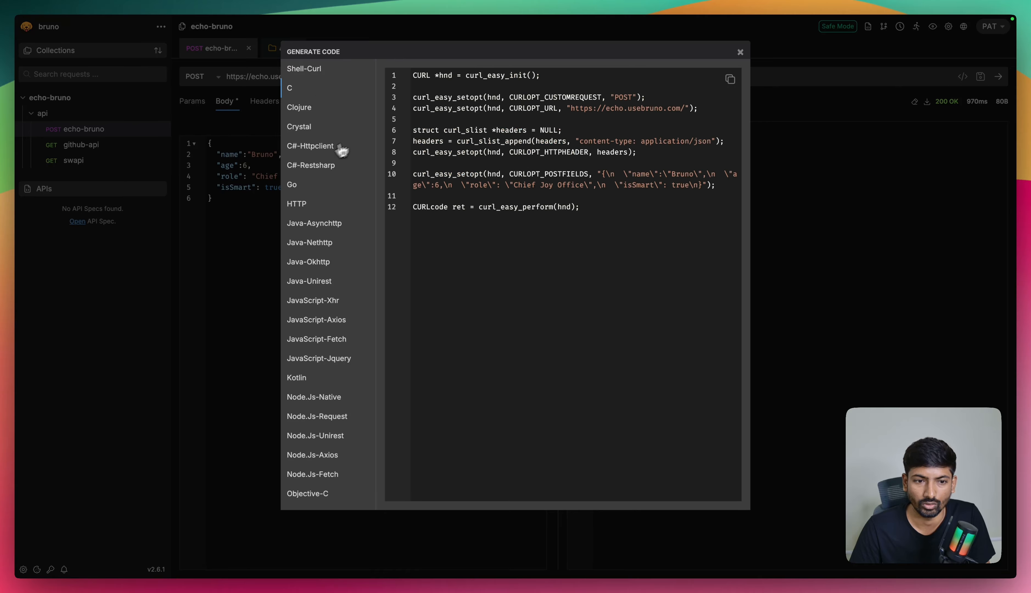
pyautogui.scroll(-5, 342, 151)
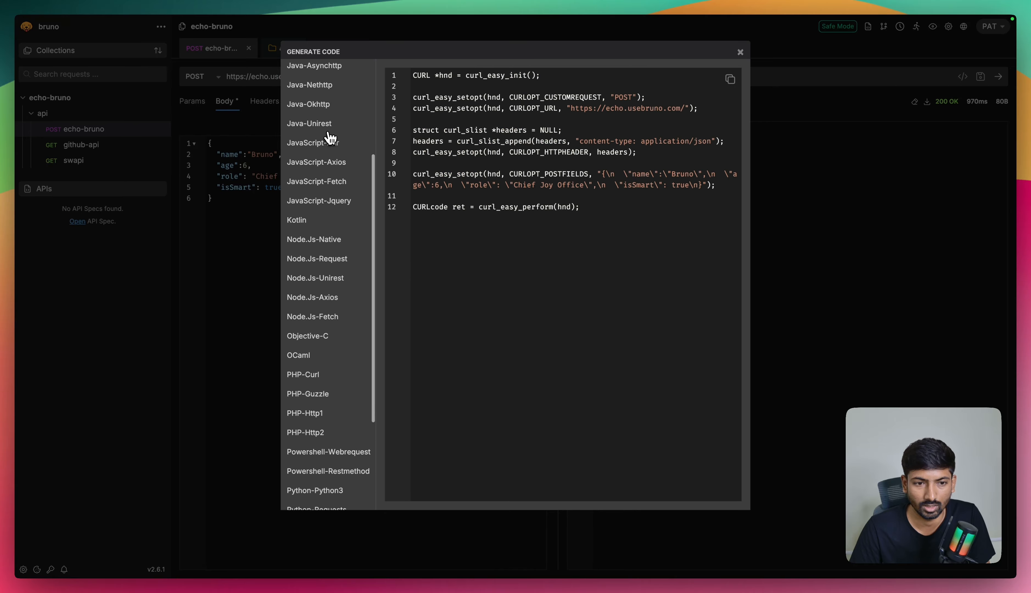
pyautogui.click(323, 182)
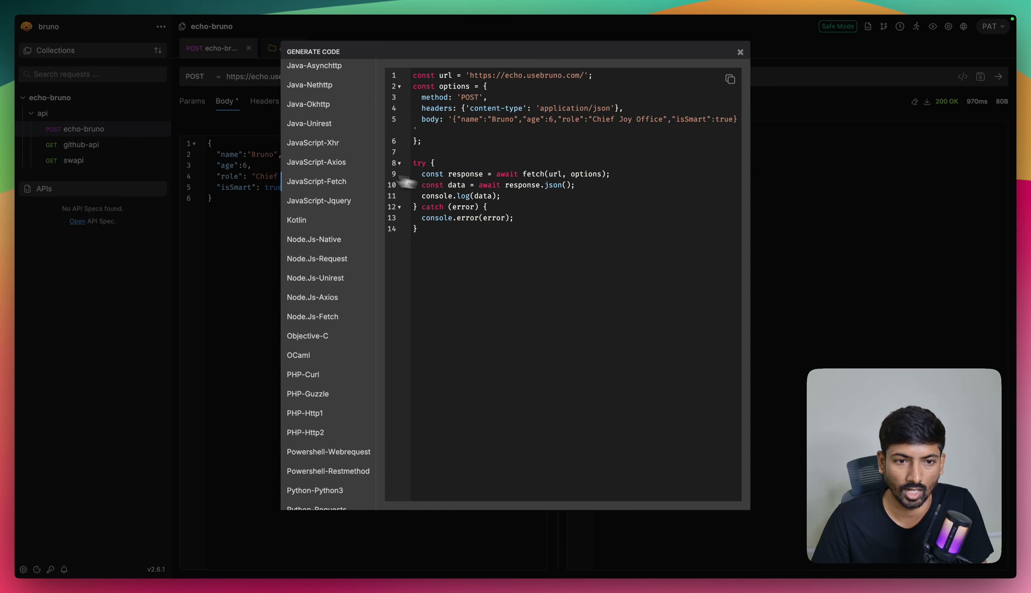
pyautogui.click(327, 165)
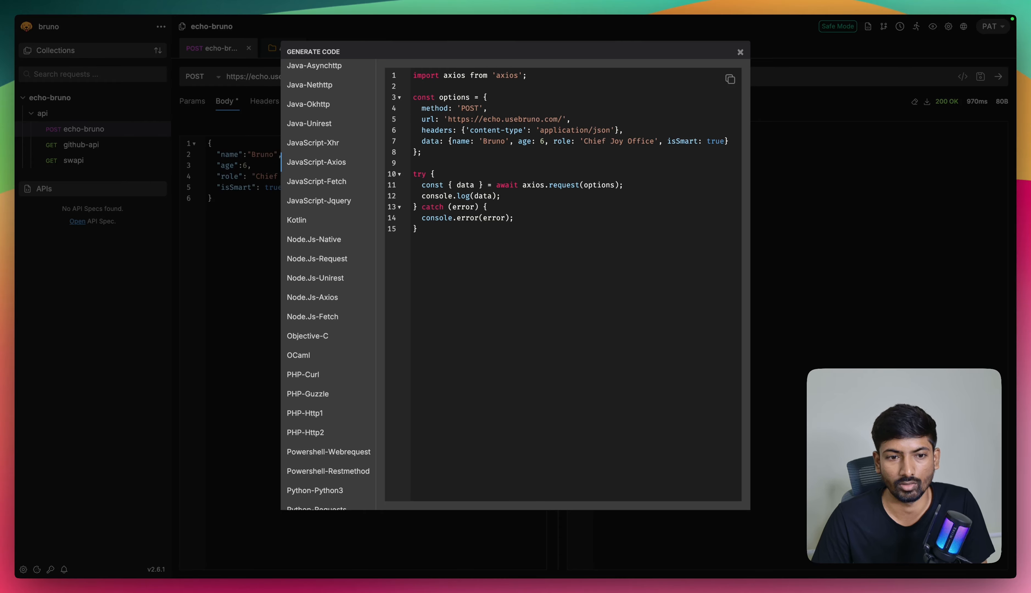
pyautogui.click(306, 244)
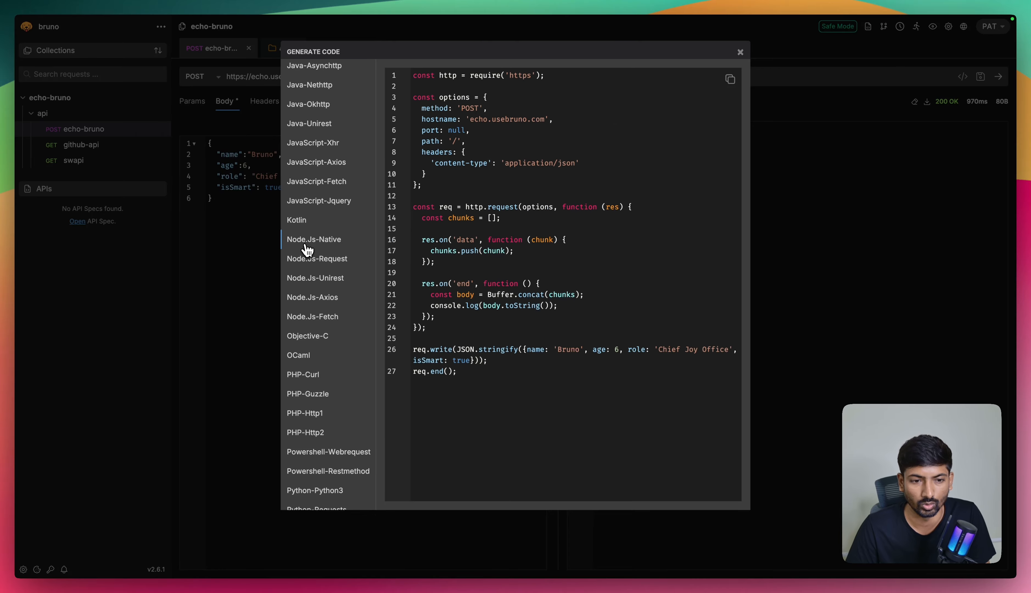
pyautogui.click(327, 264)
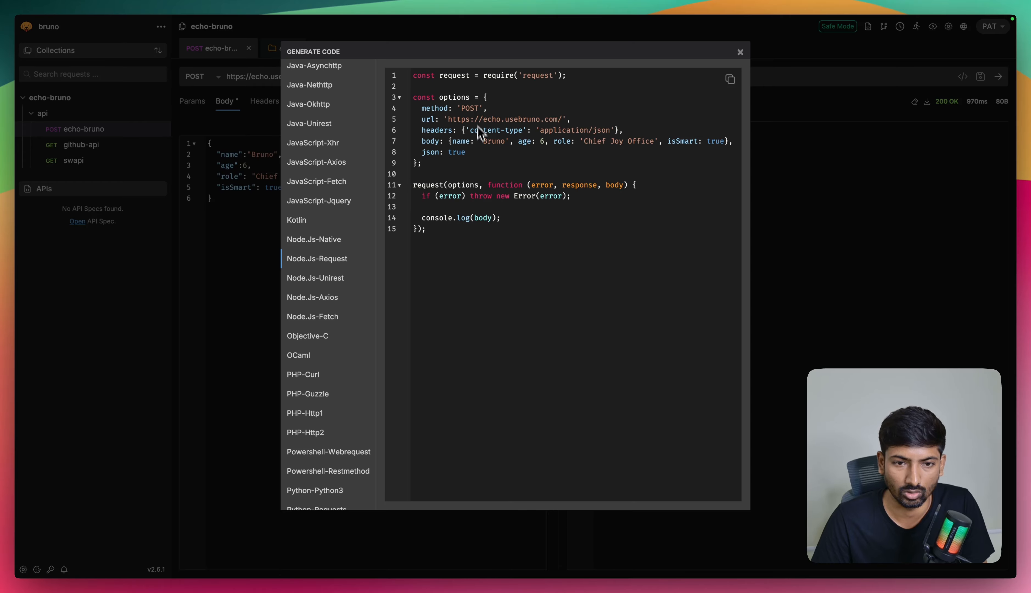
# Step: Review the request's generated code in PHP-Curl and Python-Python3, followed by the Shell-Curl version
pyautogui.scroll(-4, 317, 245)
pyautogui.click(317, 230)
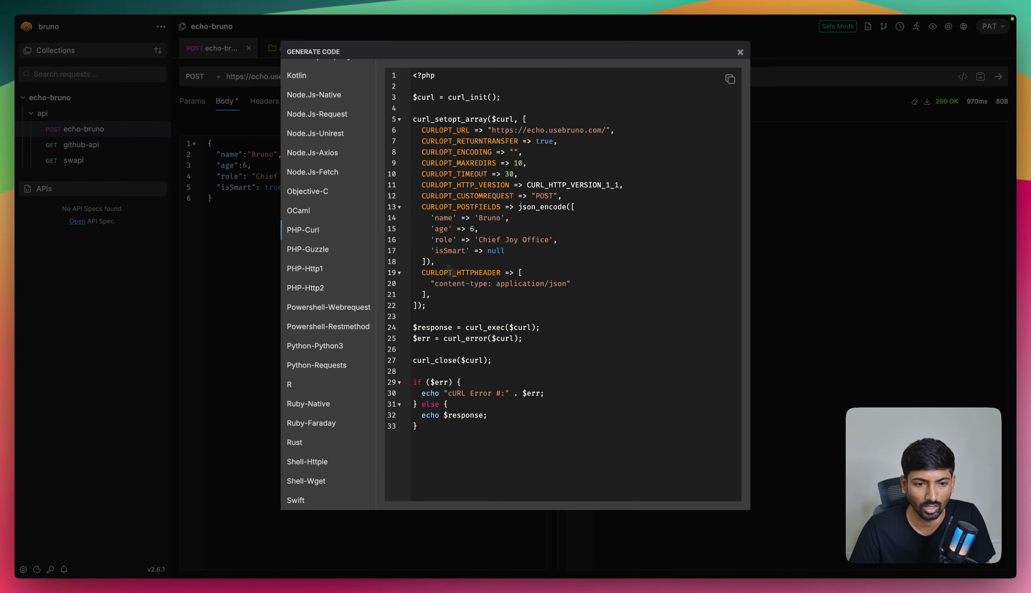
pyautogui.click(332, 347)
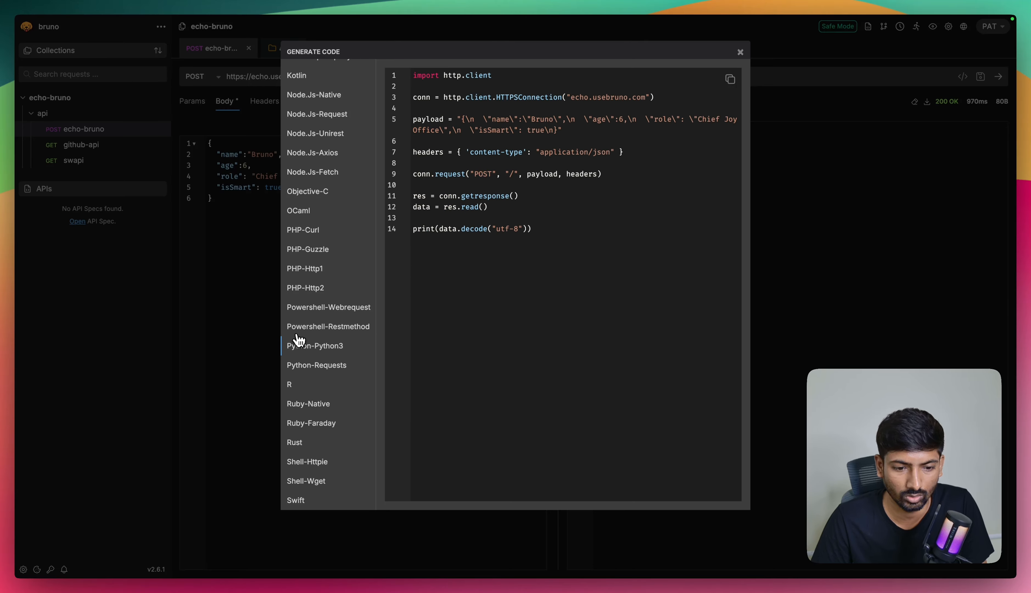
pyautogui.click(739, 52)
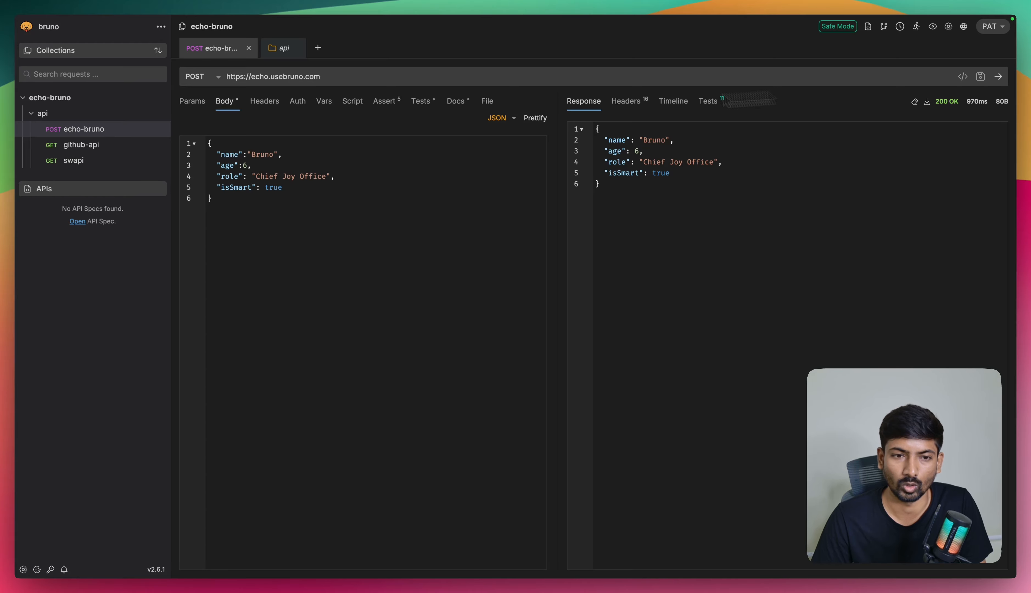
pyautogui.click(962, 77)
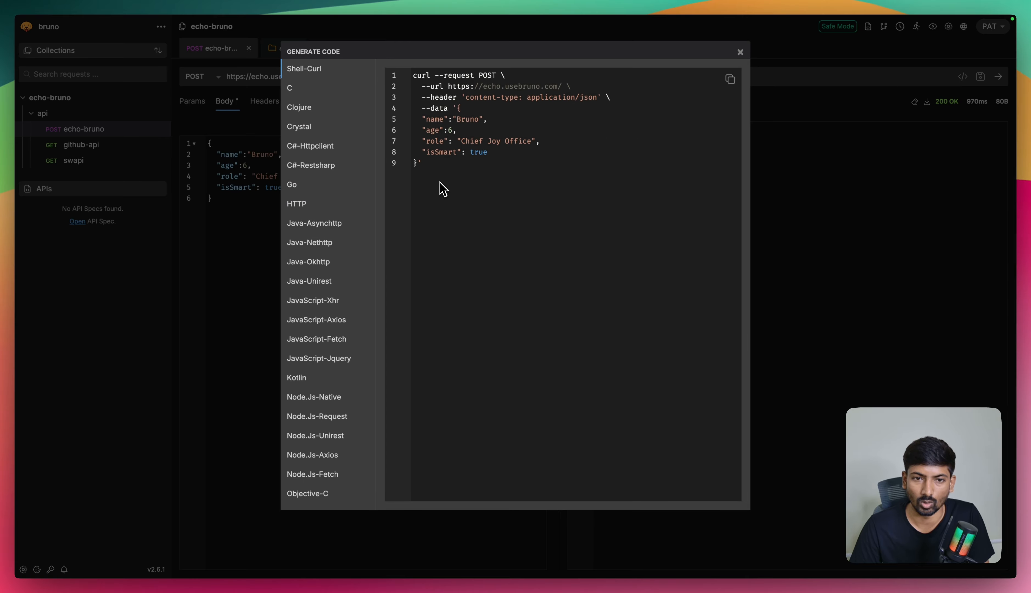
pyautogui.click(740, 51)
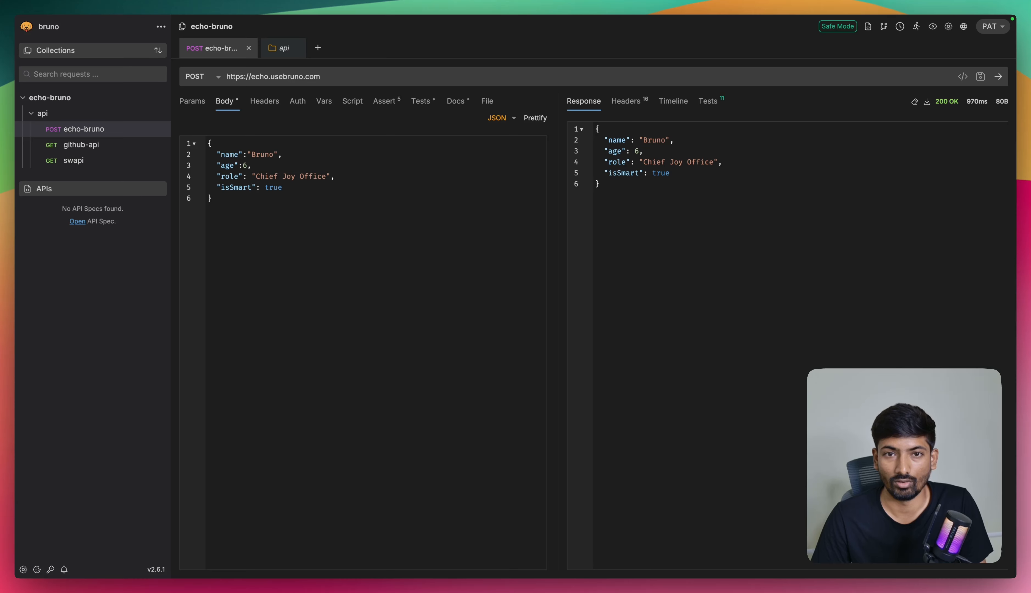
# Step: Switch to the browser to view Bruno's "Document a Request" docs page, and return to Bruno
pyautogui.press('super+Tab')
pyautogui.scroll(2, 366, 218)
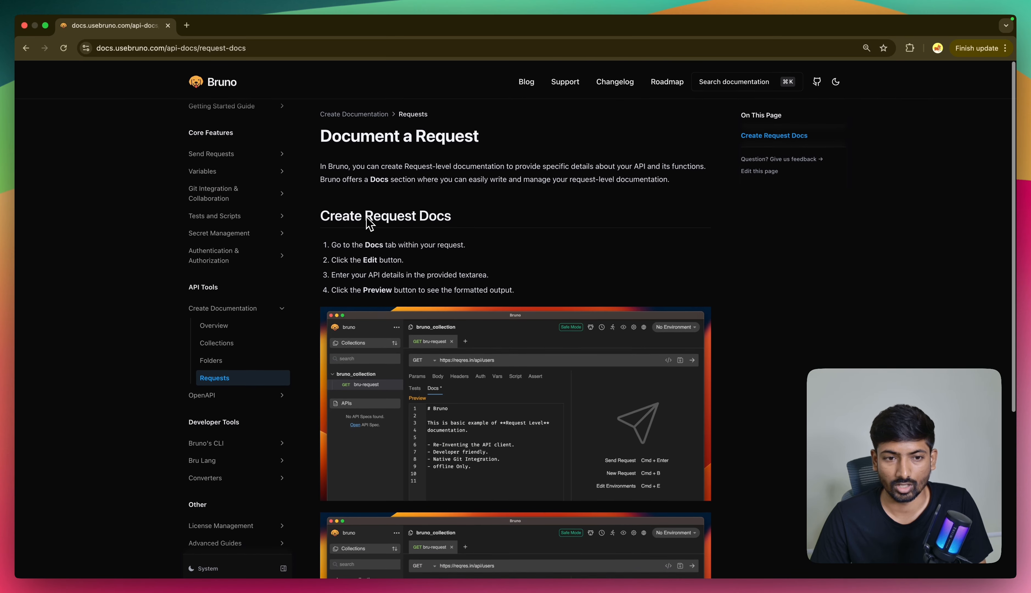
pyautogui.press('super+Tab')
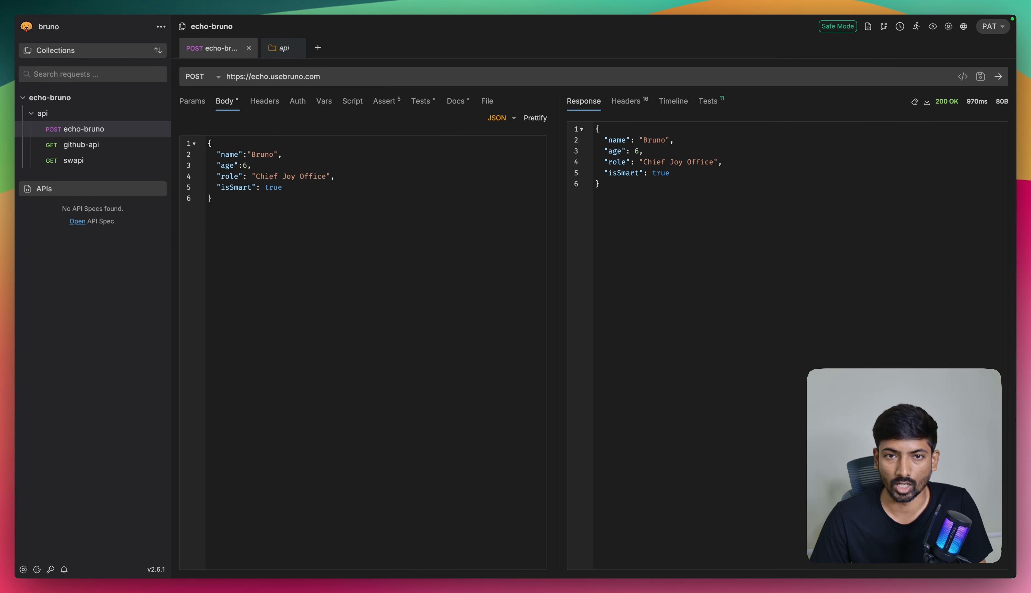